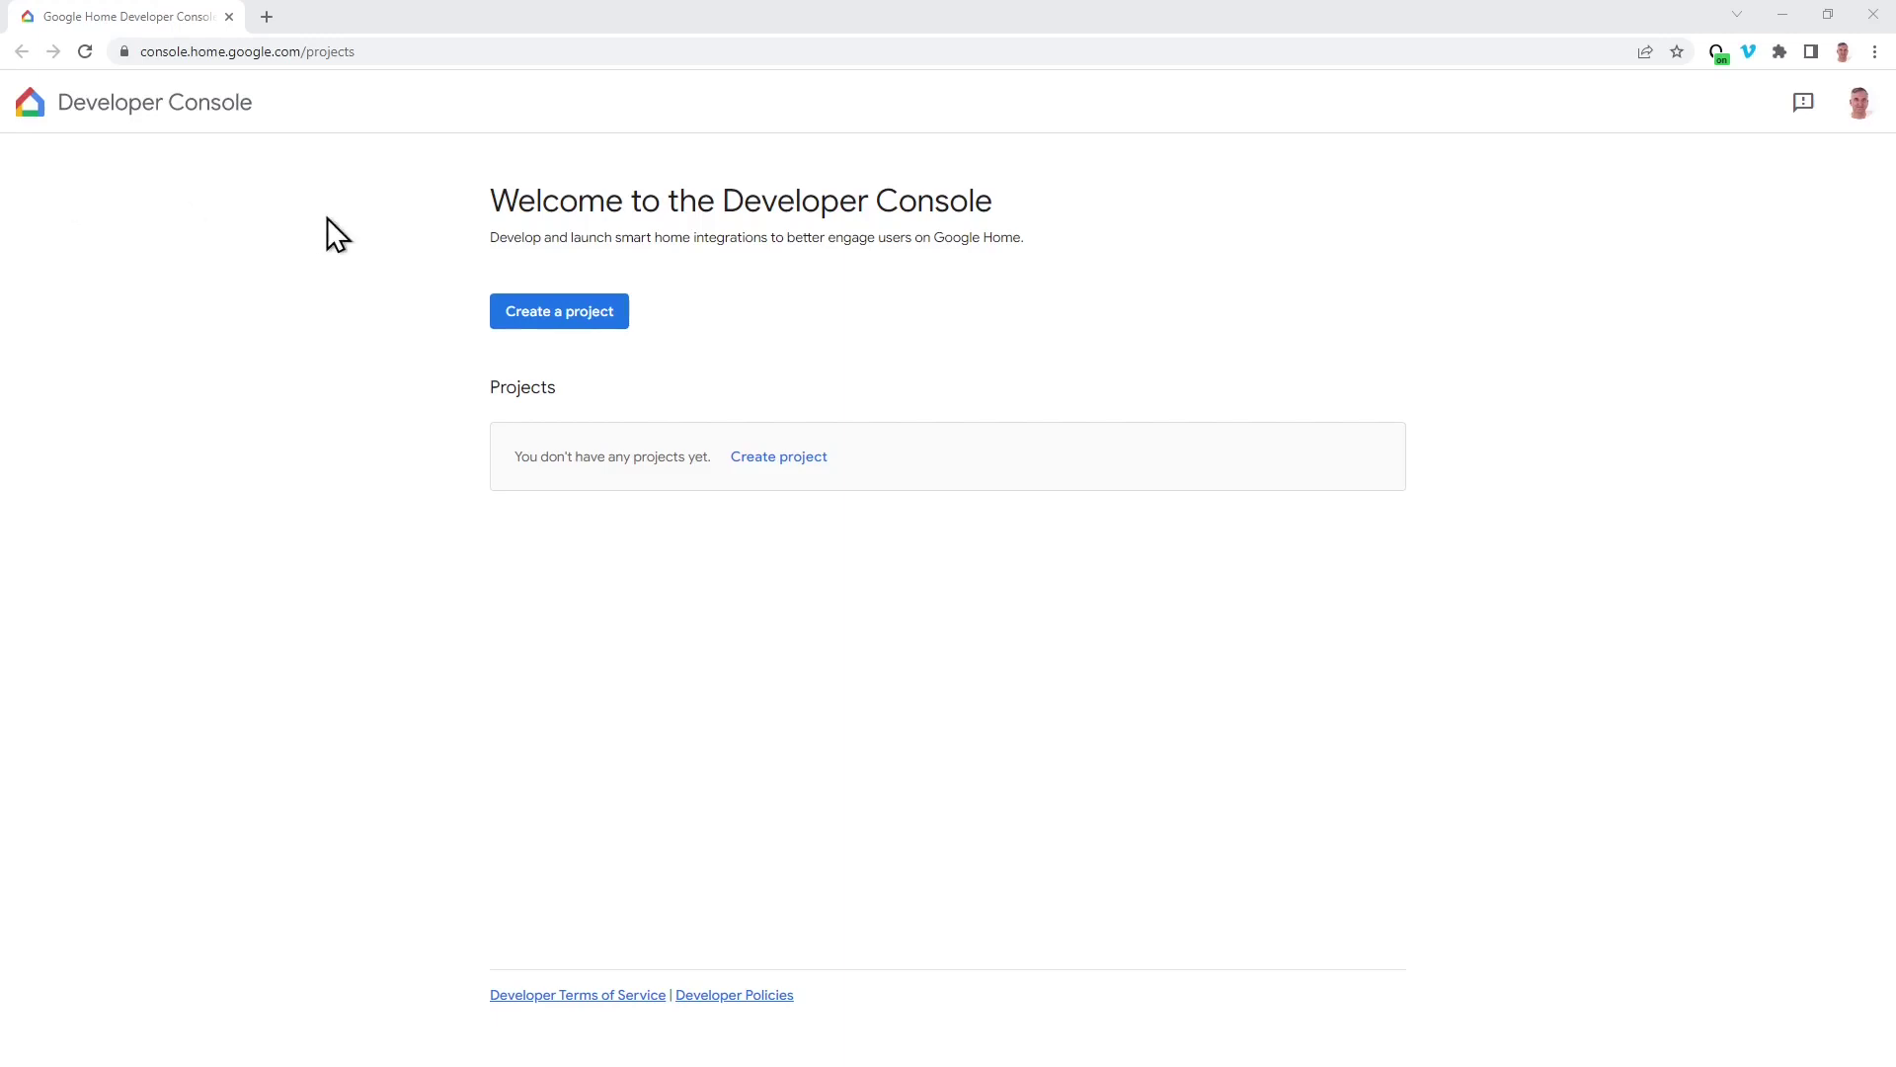
Create a new Developer Console project named 'SiLabs Matter'
left_click(508, 316)
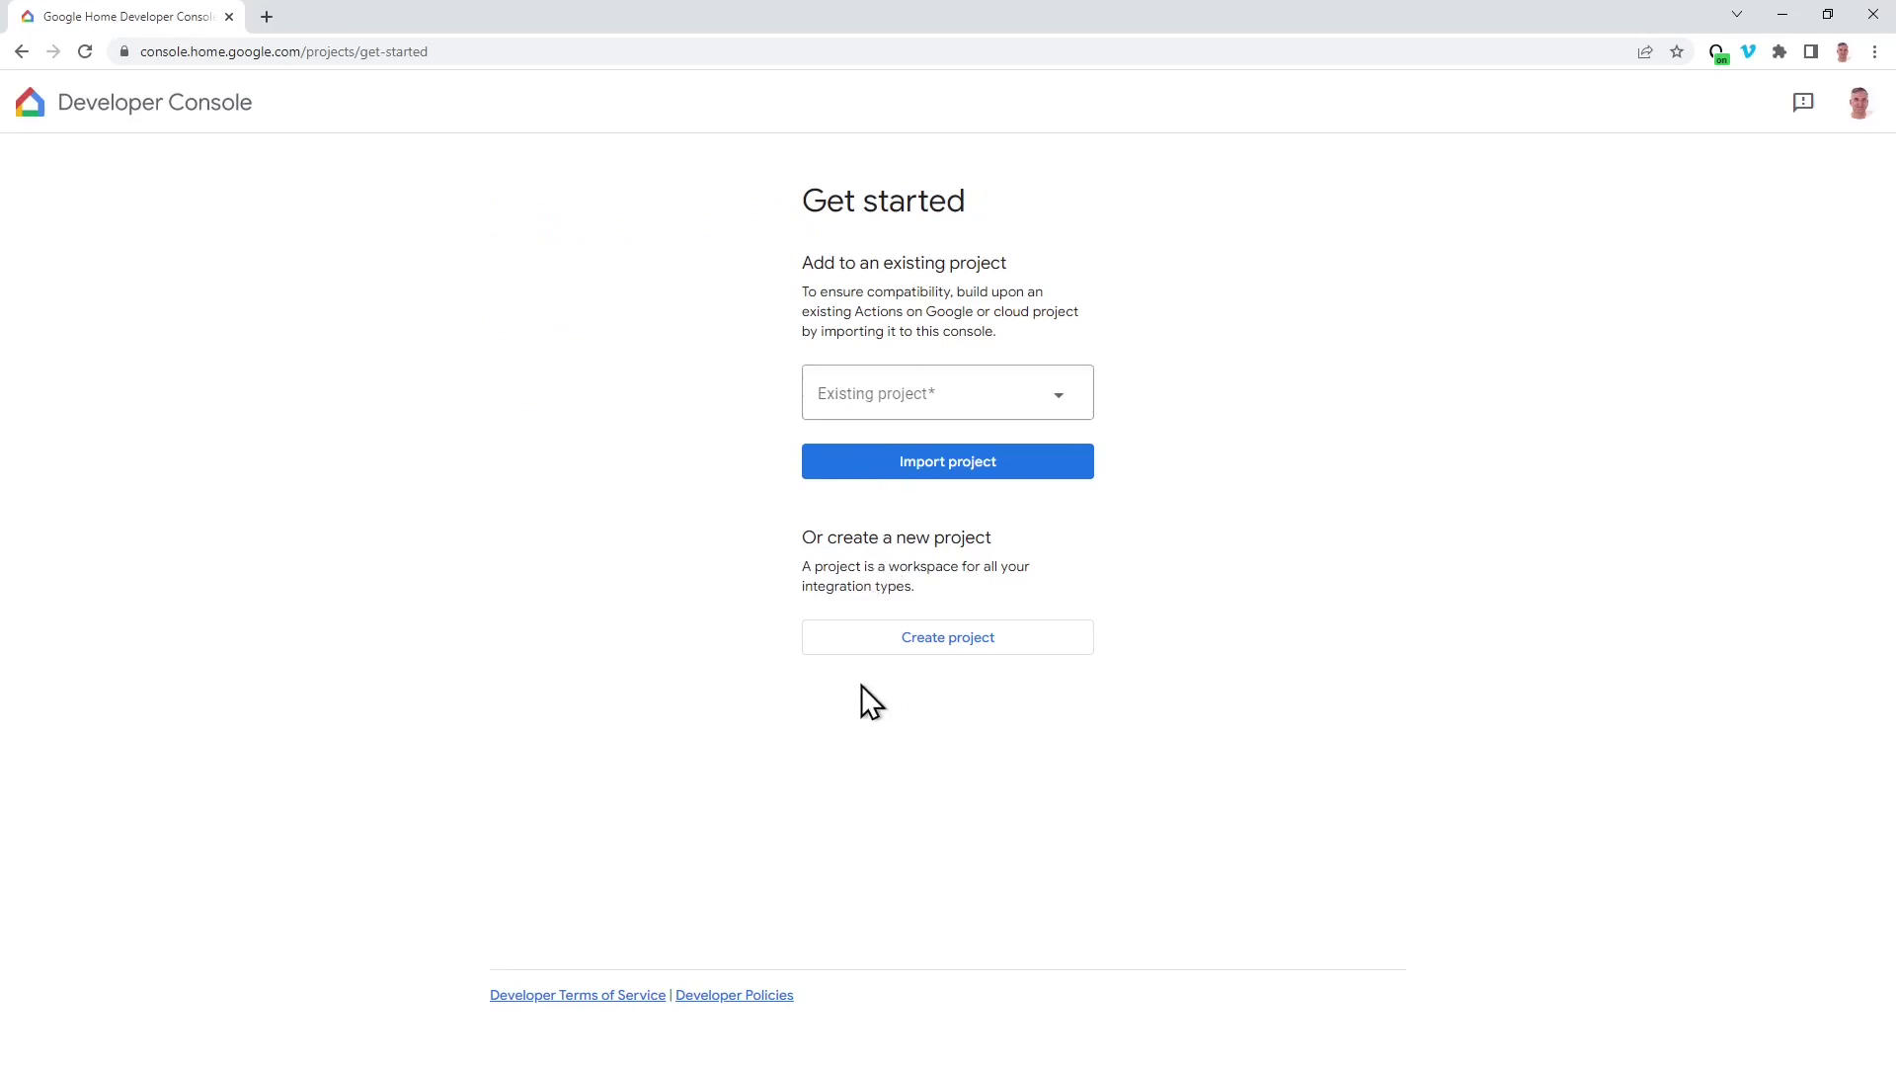
left_click(872, 647)
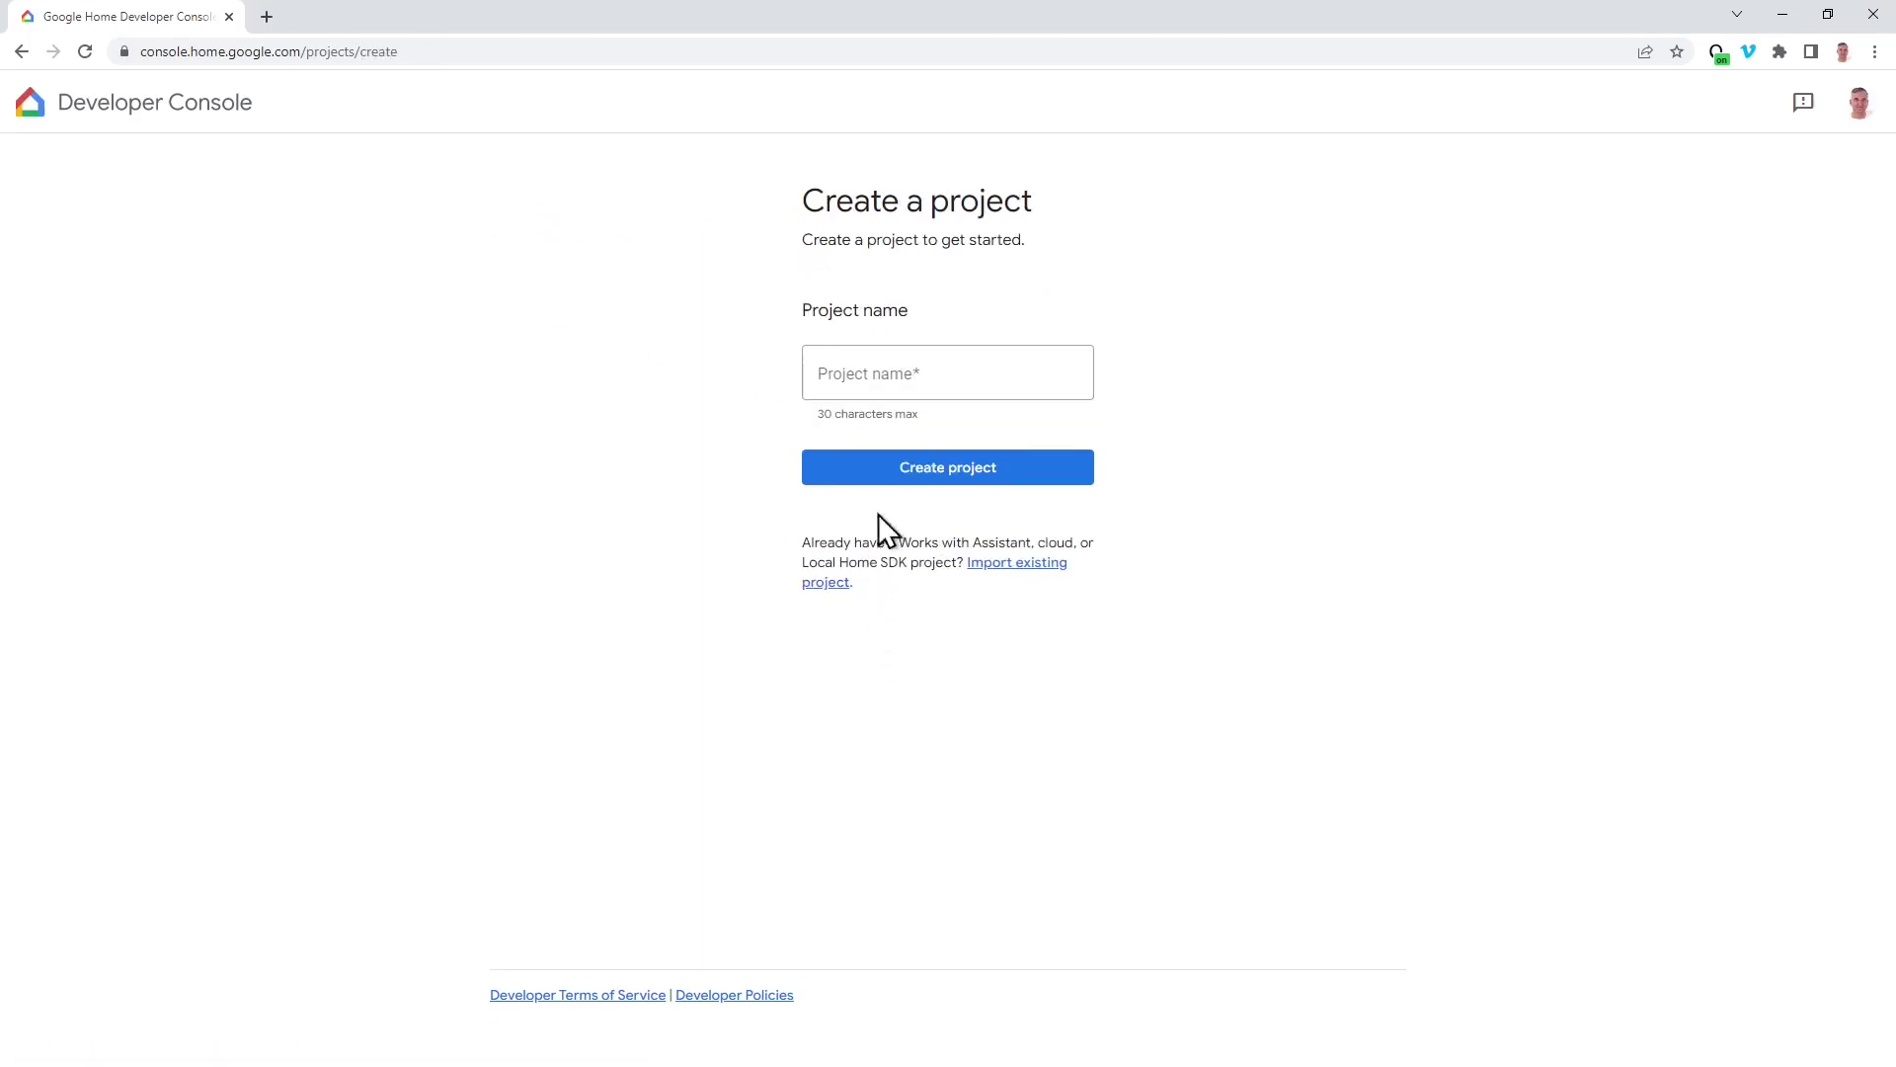
left_click(929, 370)
type("SiLa")
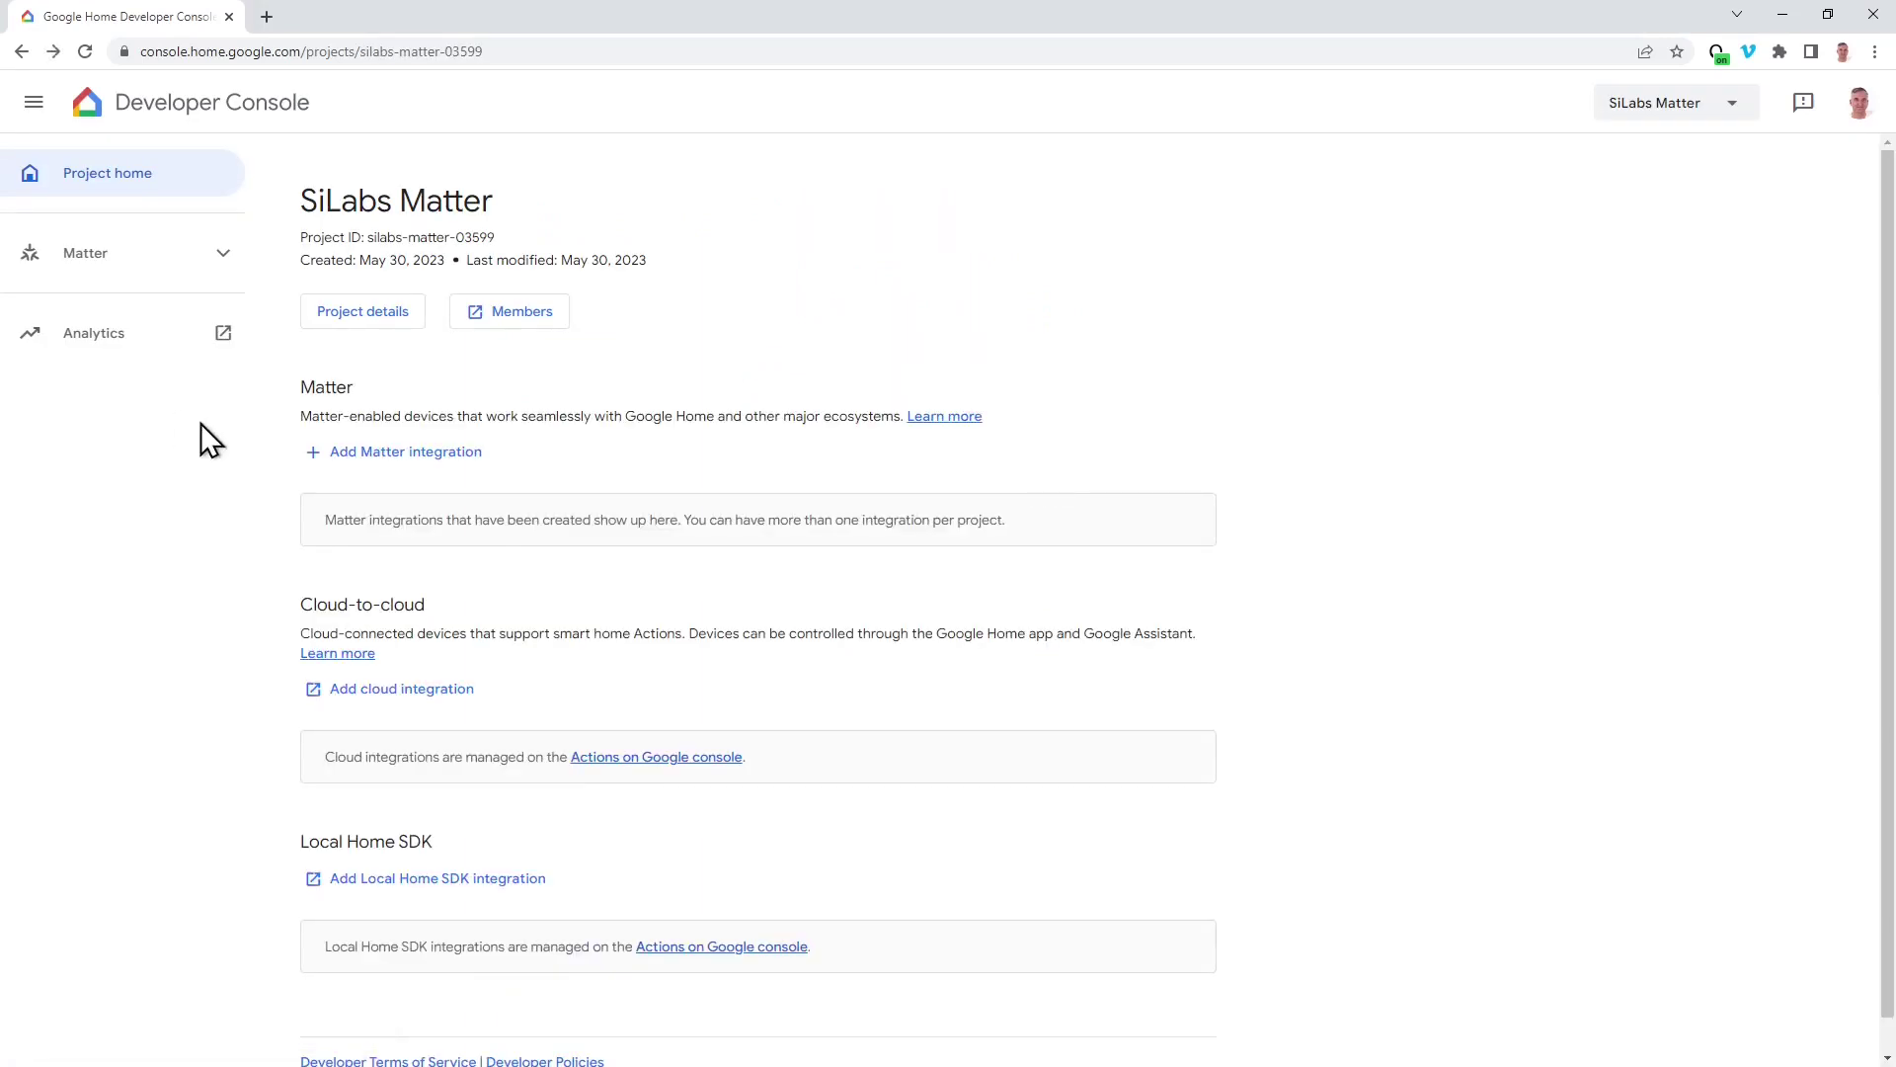
Add a Matter integration and advance past resources and the checklist to device Setup
left_click(395, 460)
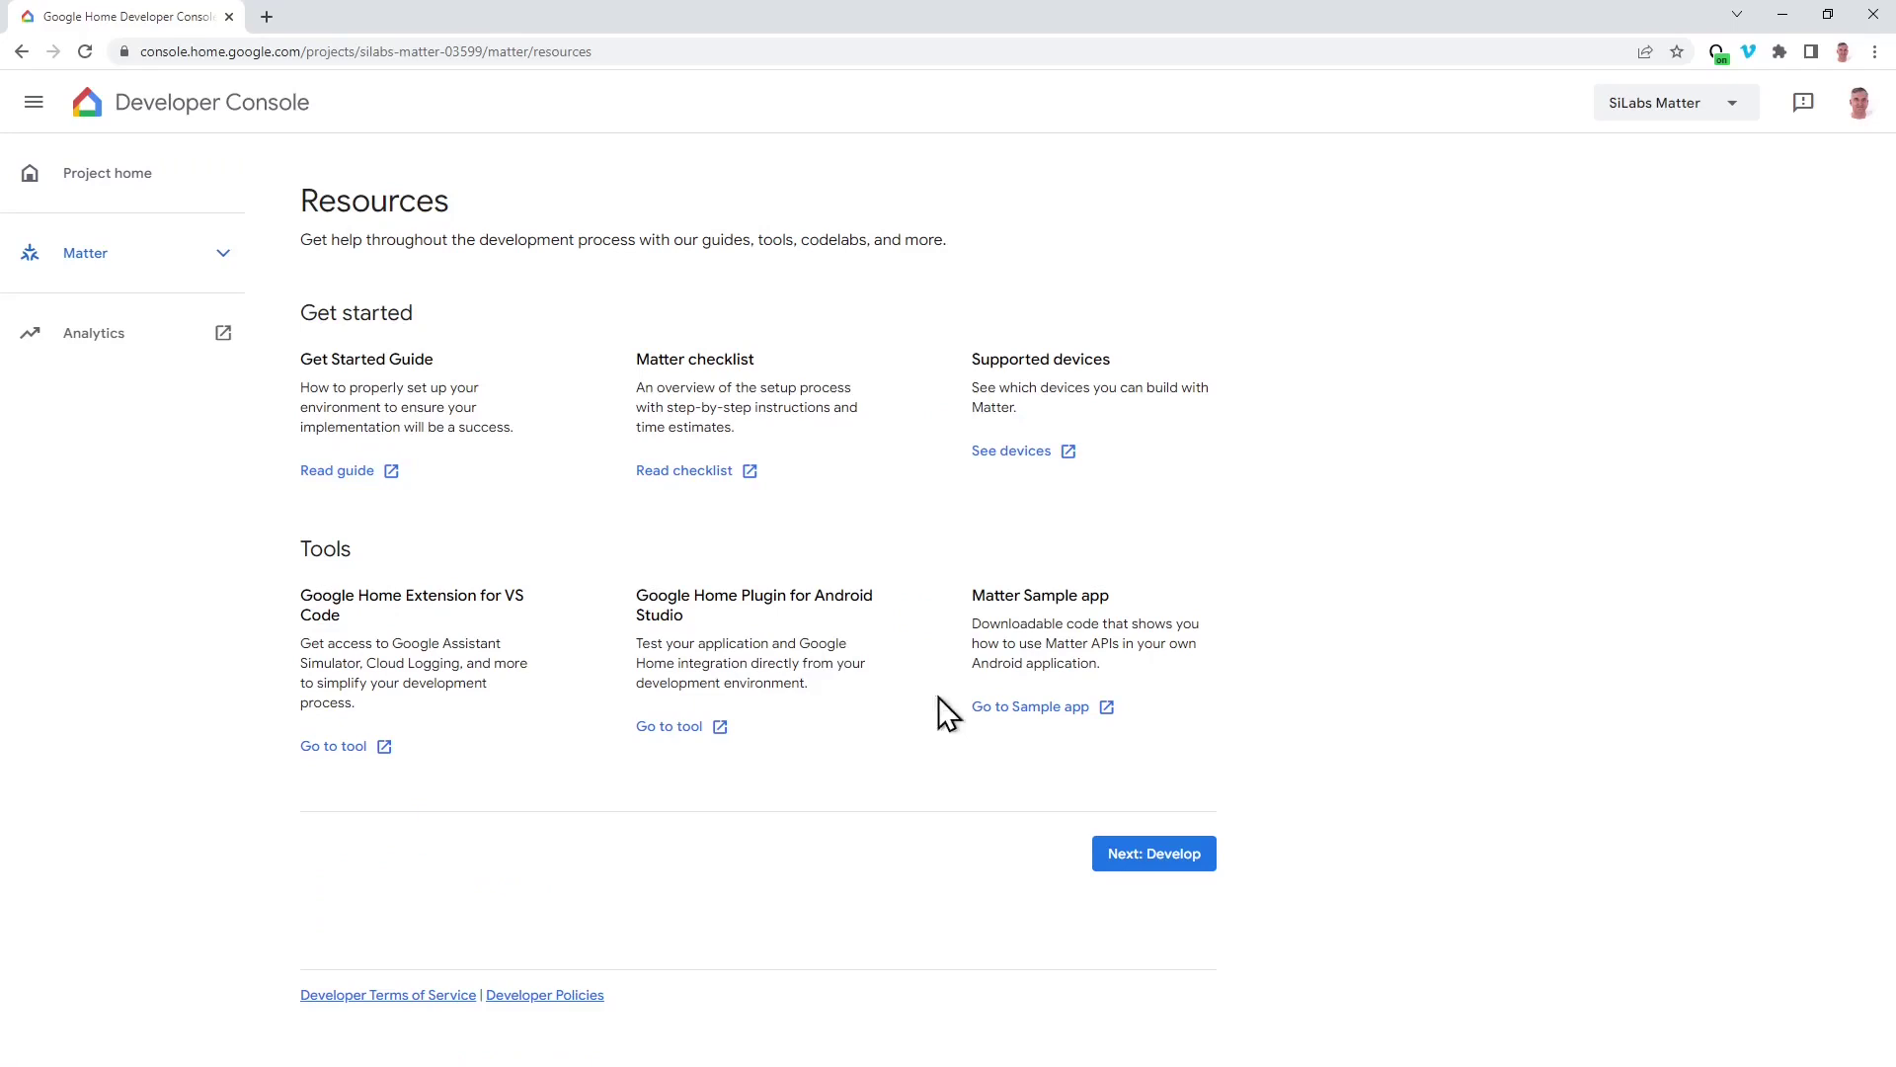
left_click(1136, 855)
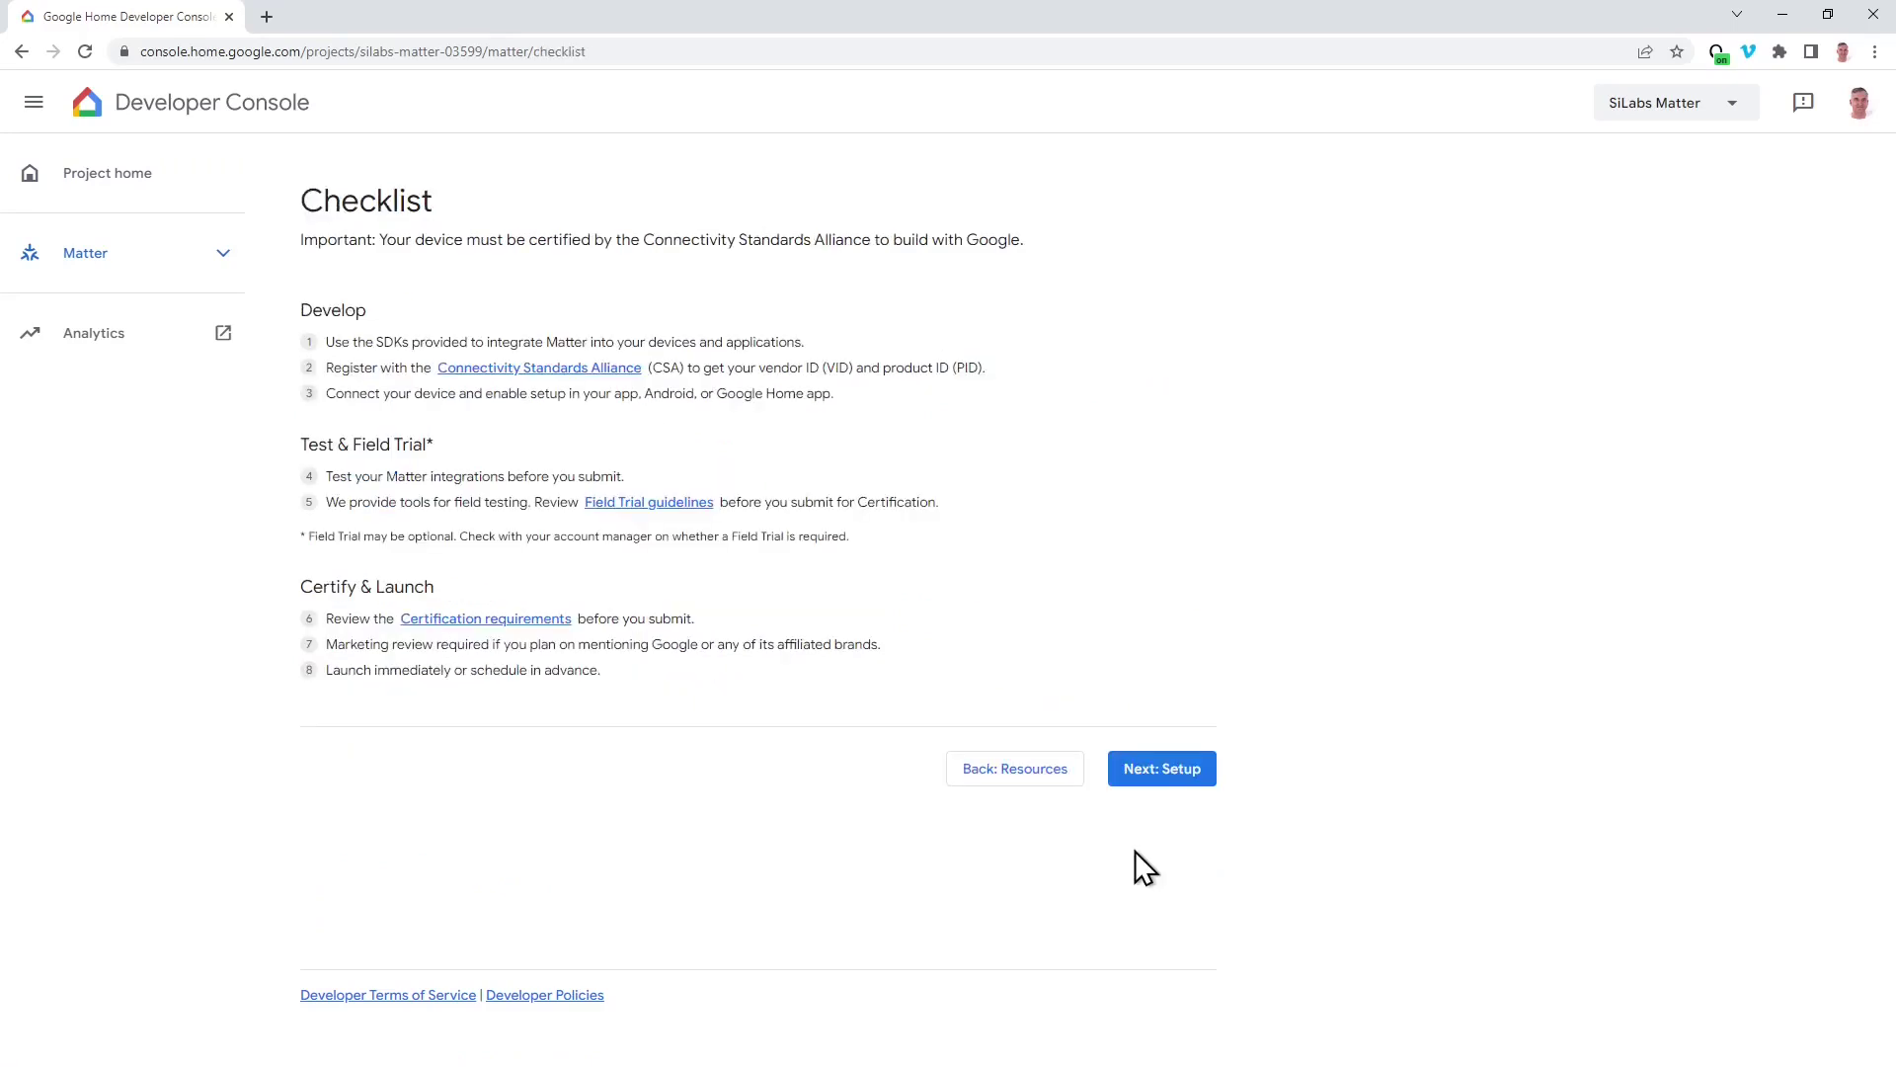
left_click(1165, 772)
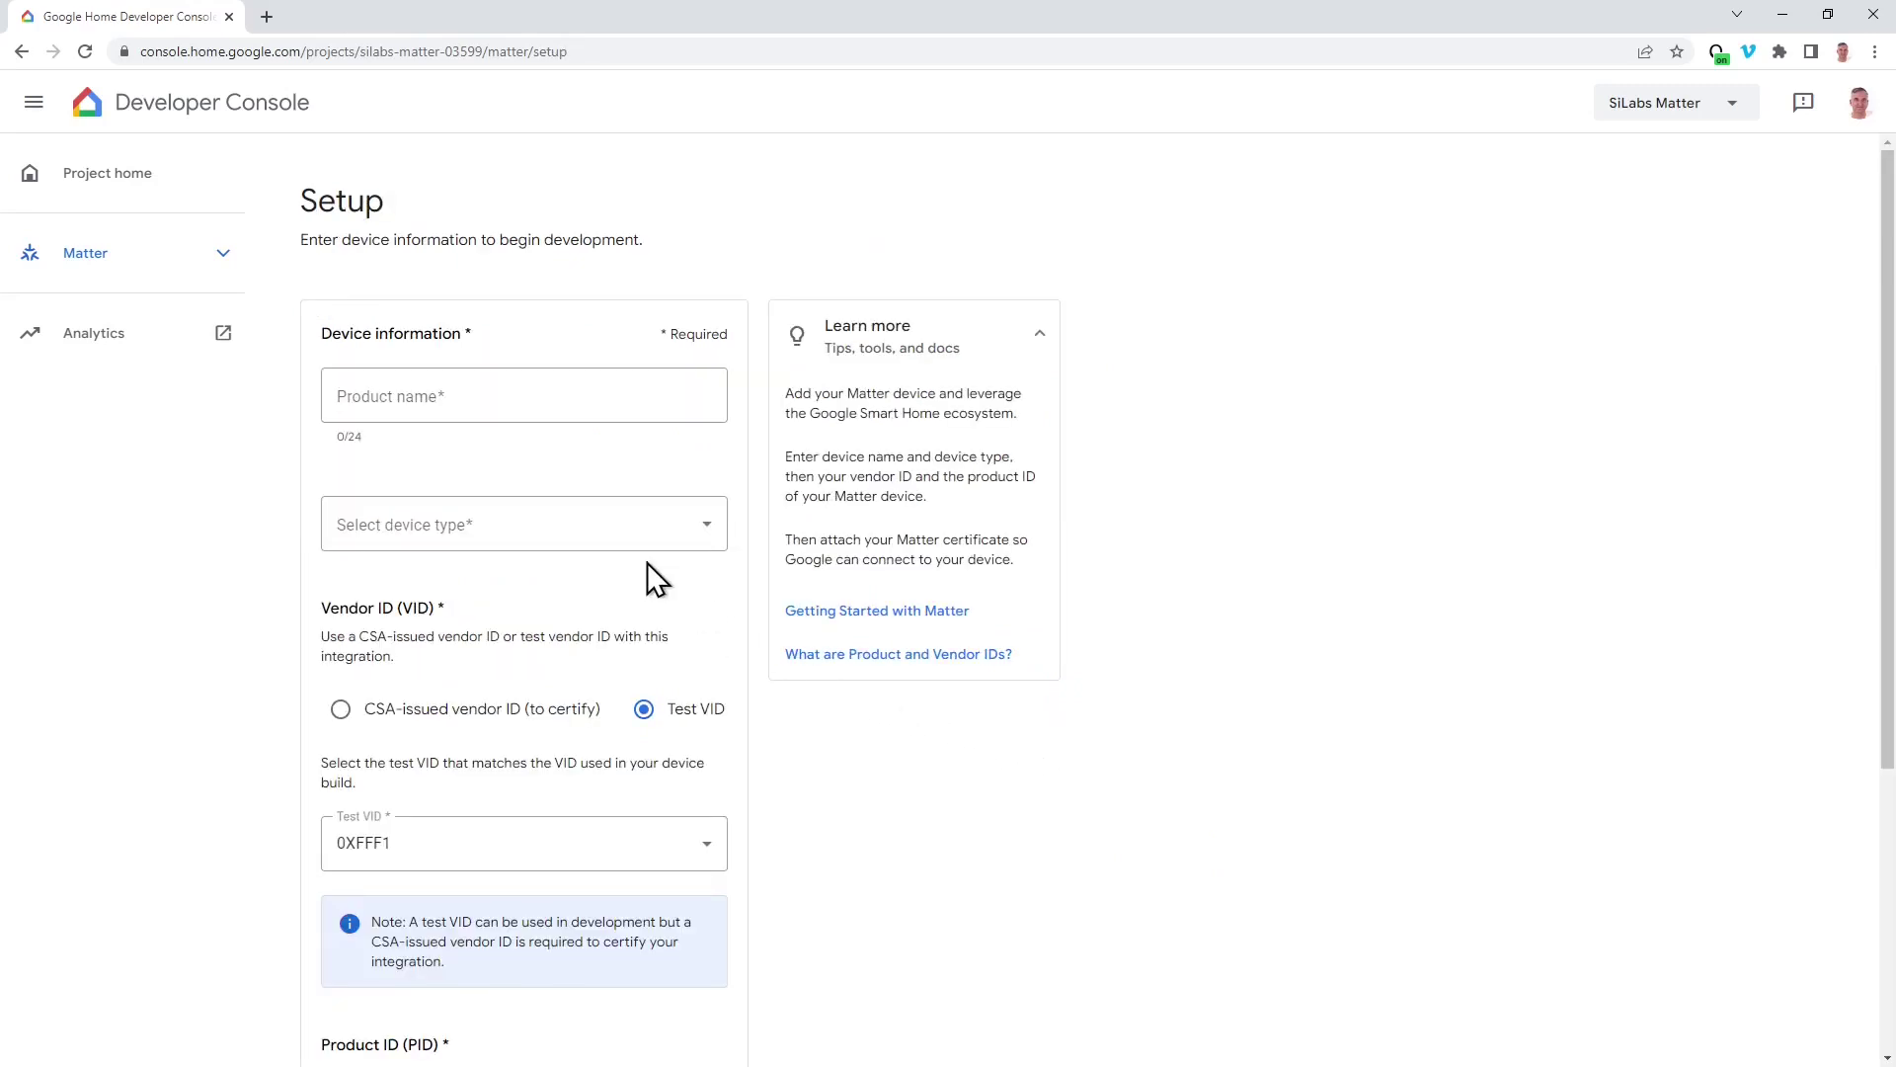
Name the product 'SiLabs Light' and set its device type to Light
left_click(565, 402)
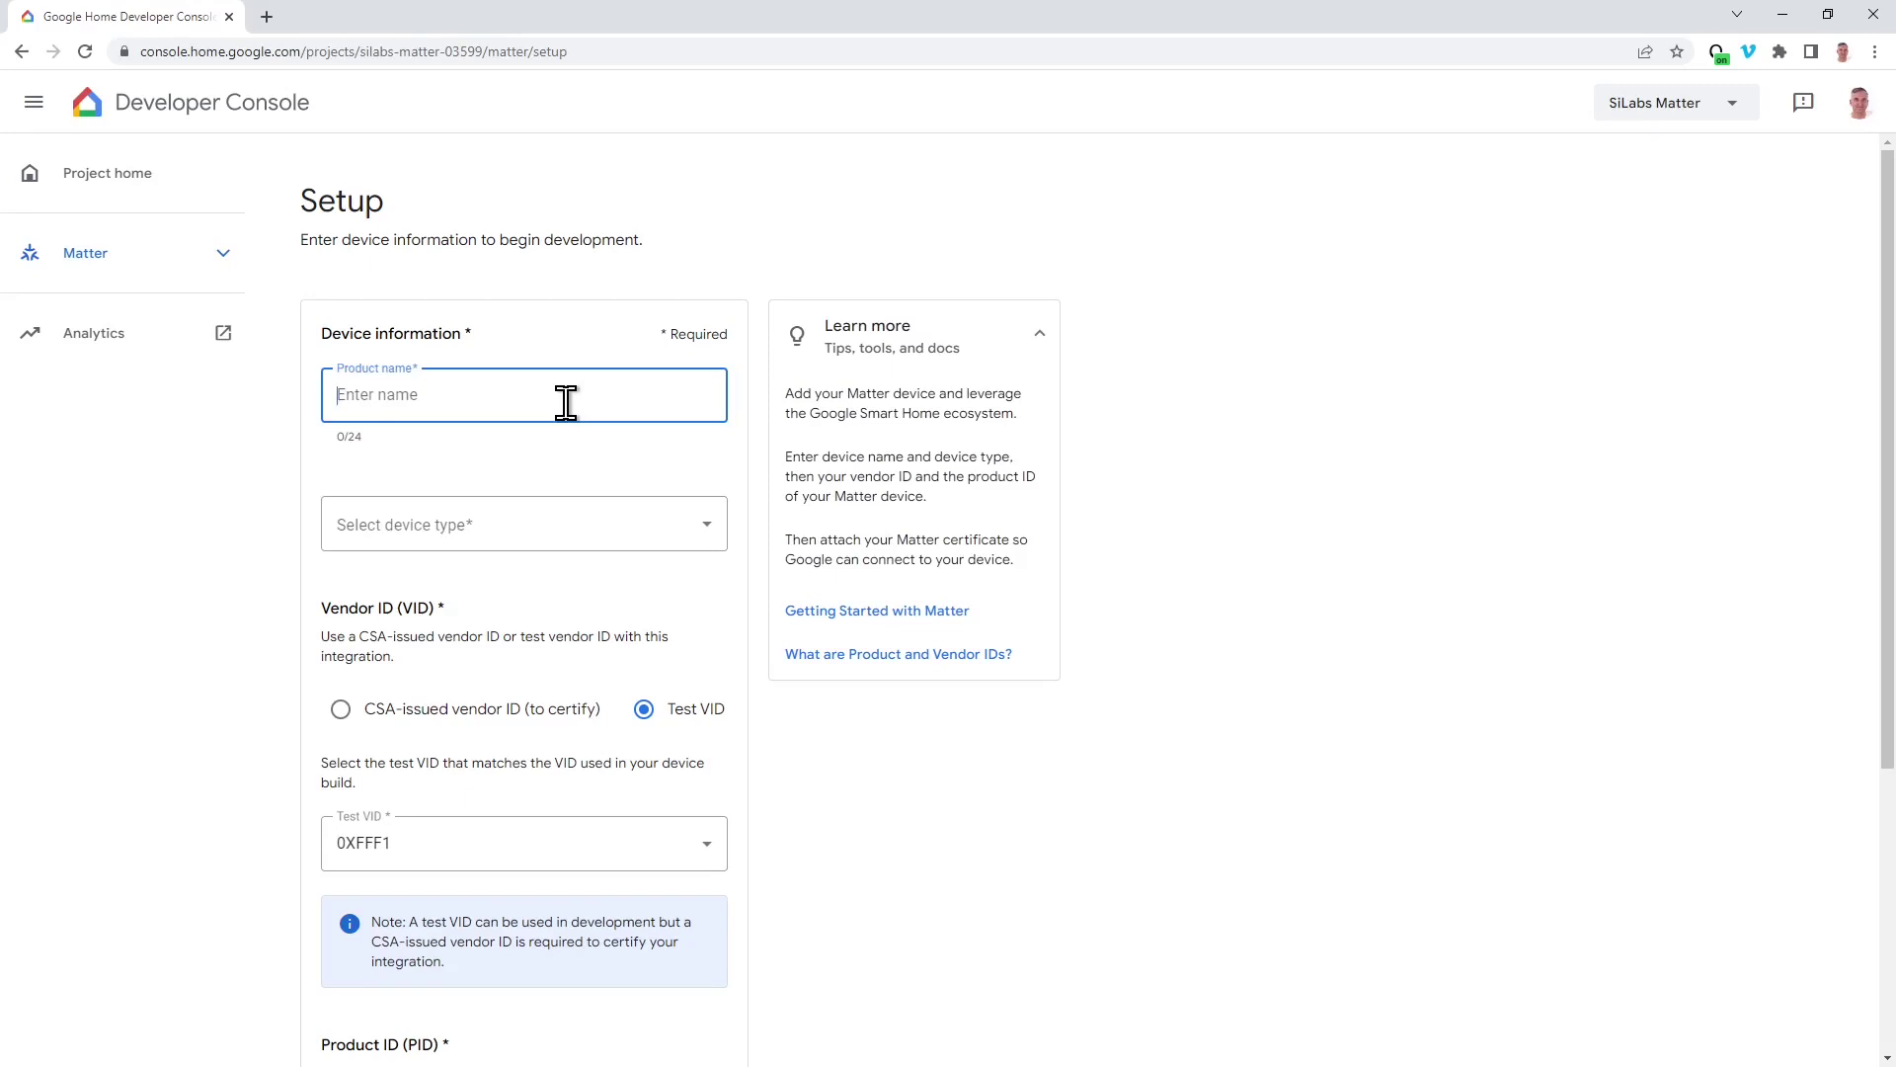
type("SiLabs Light")
left_click(702, 538)
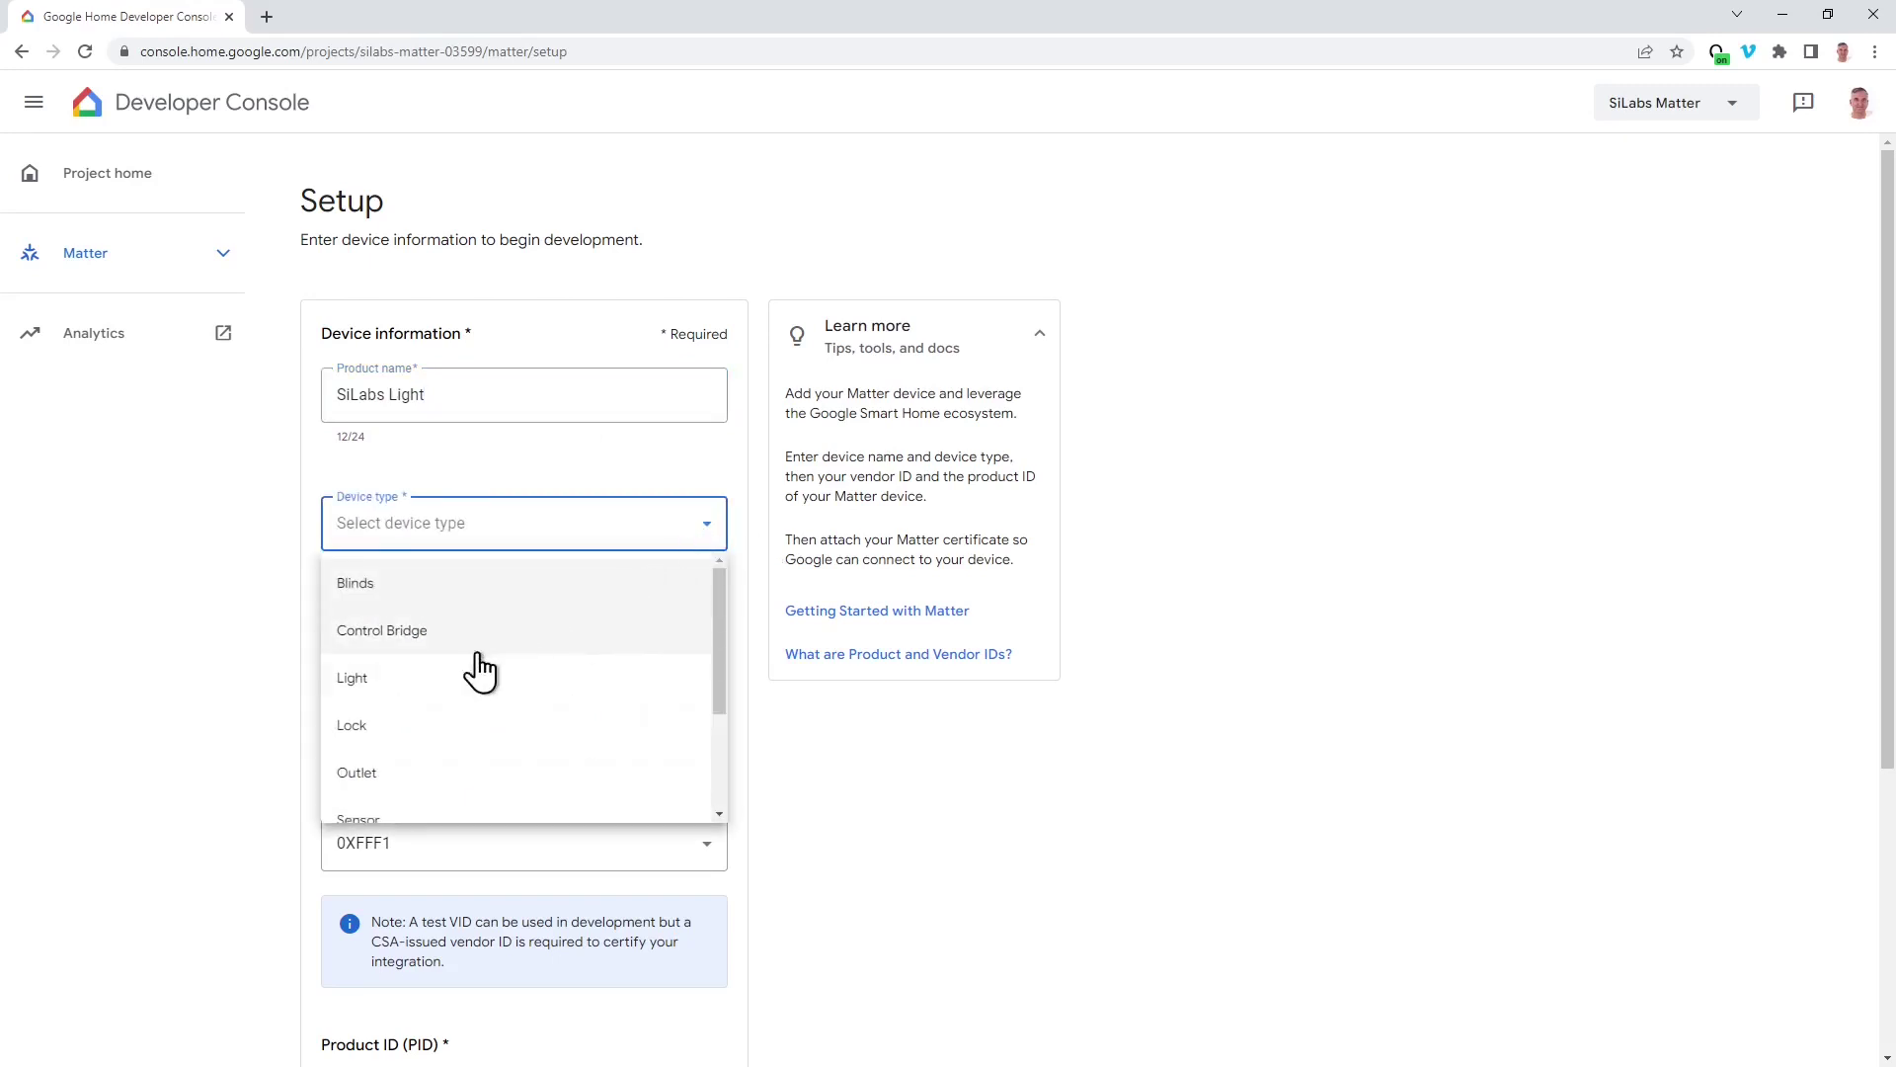
left_click(363, 679)
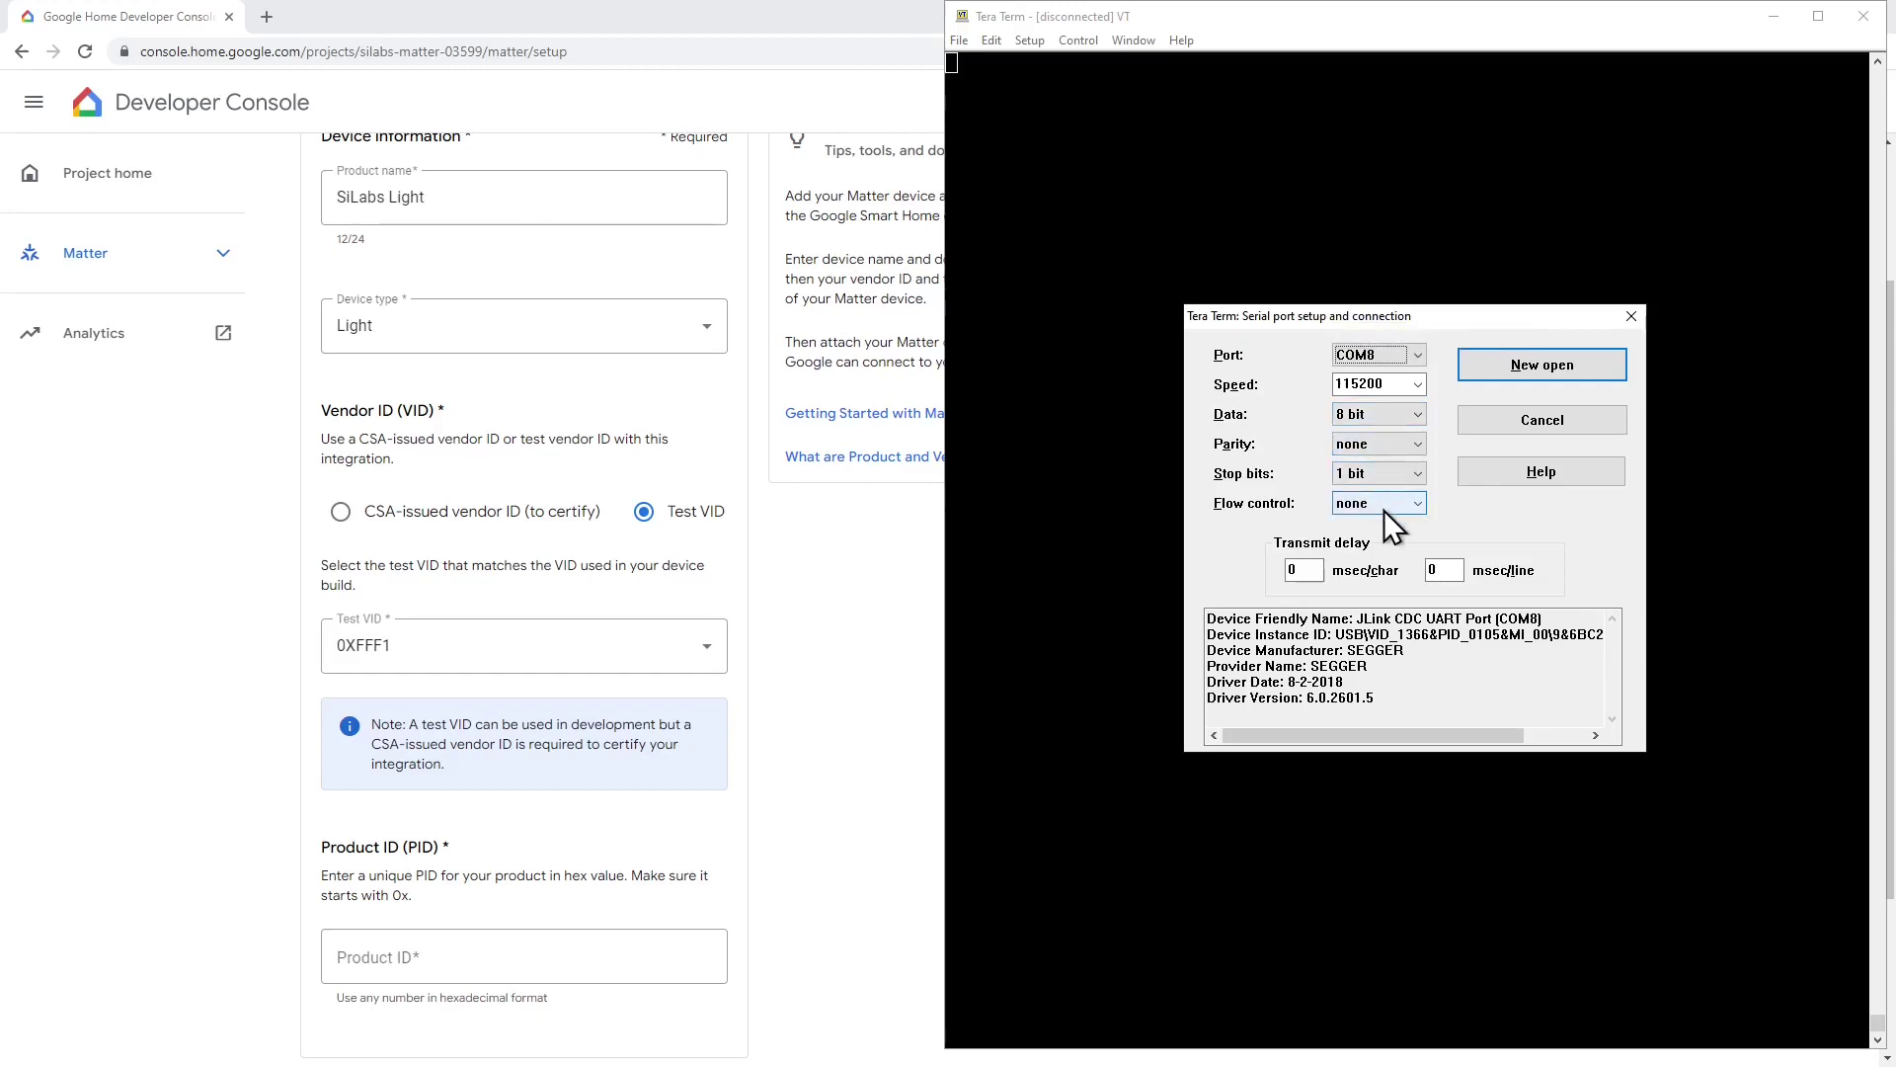
Open a new serial connection on COM8 at 115200 baud
left_click(1513, 372)
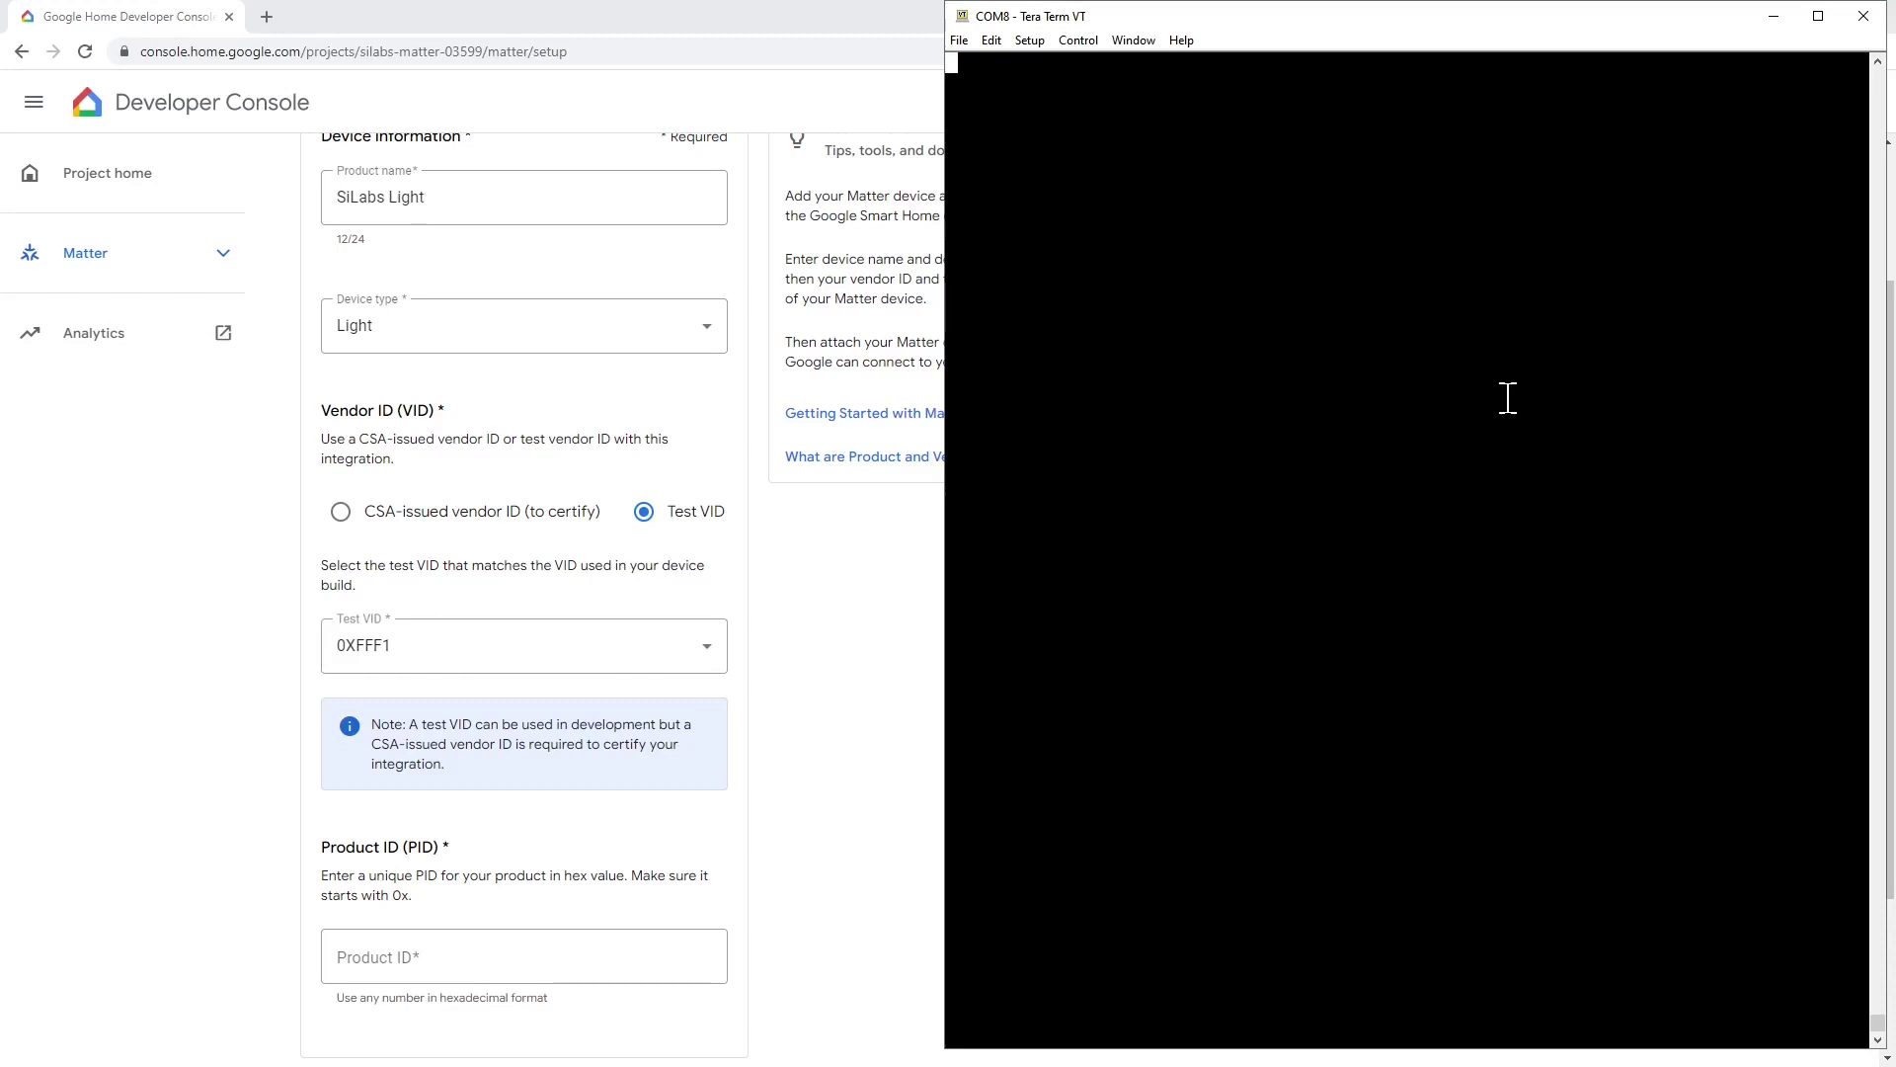
Run help and config in the board's matterCli, then select product ID 0x8005
key("Return")
type("he")
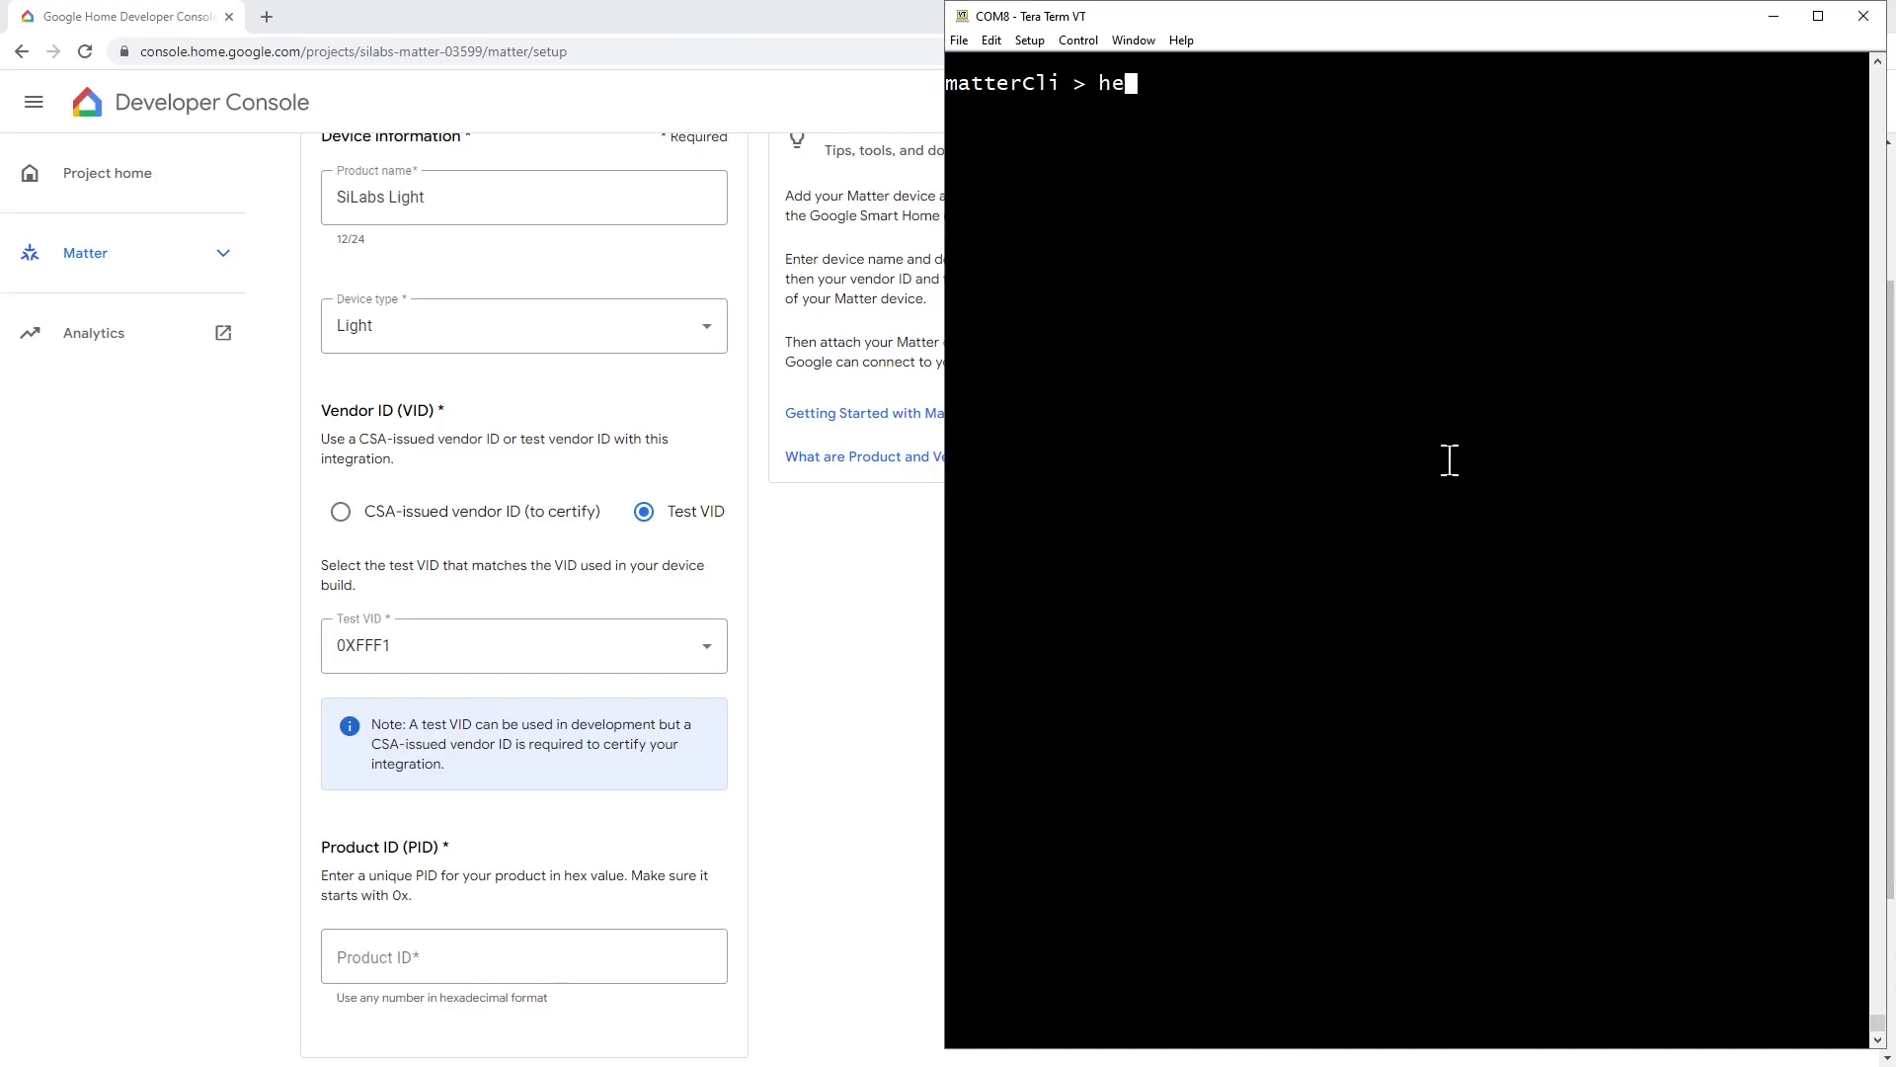
type("lp")
key("Return")
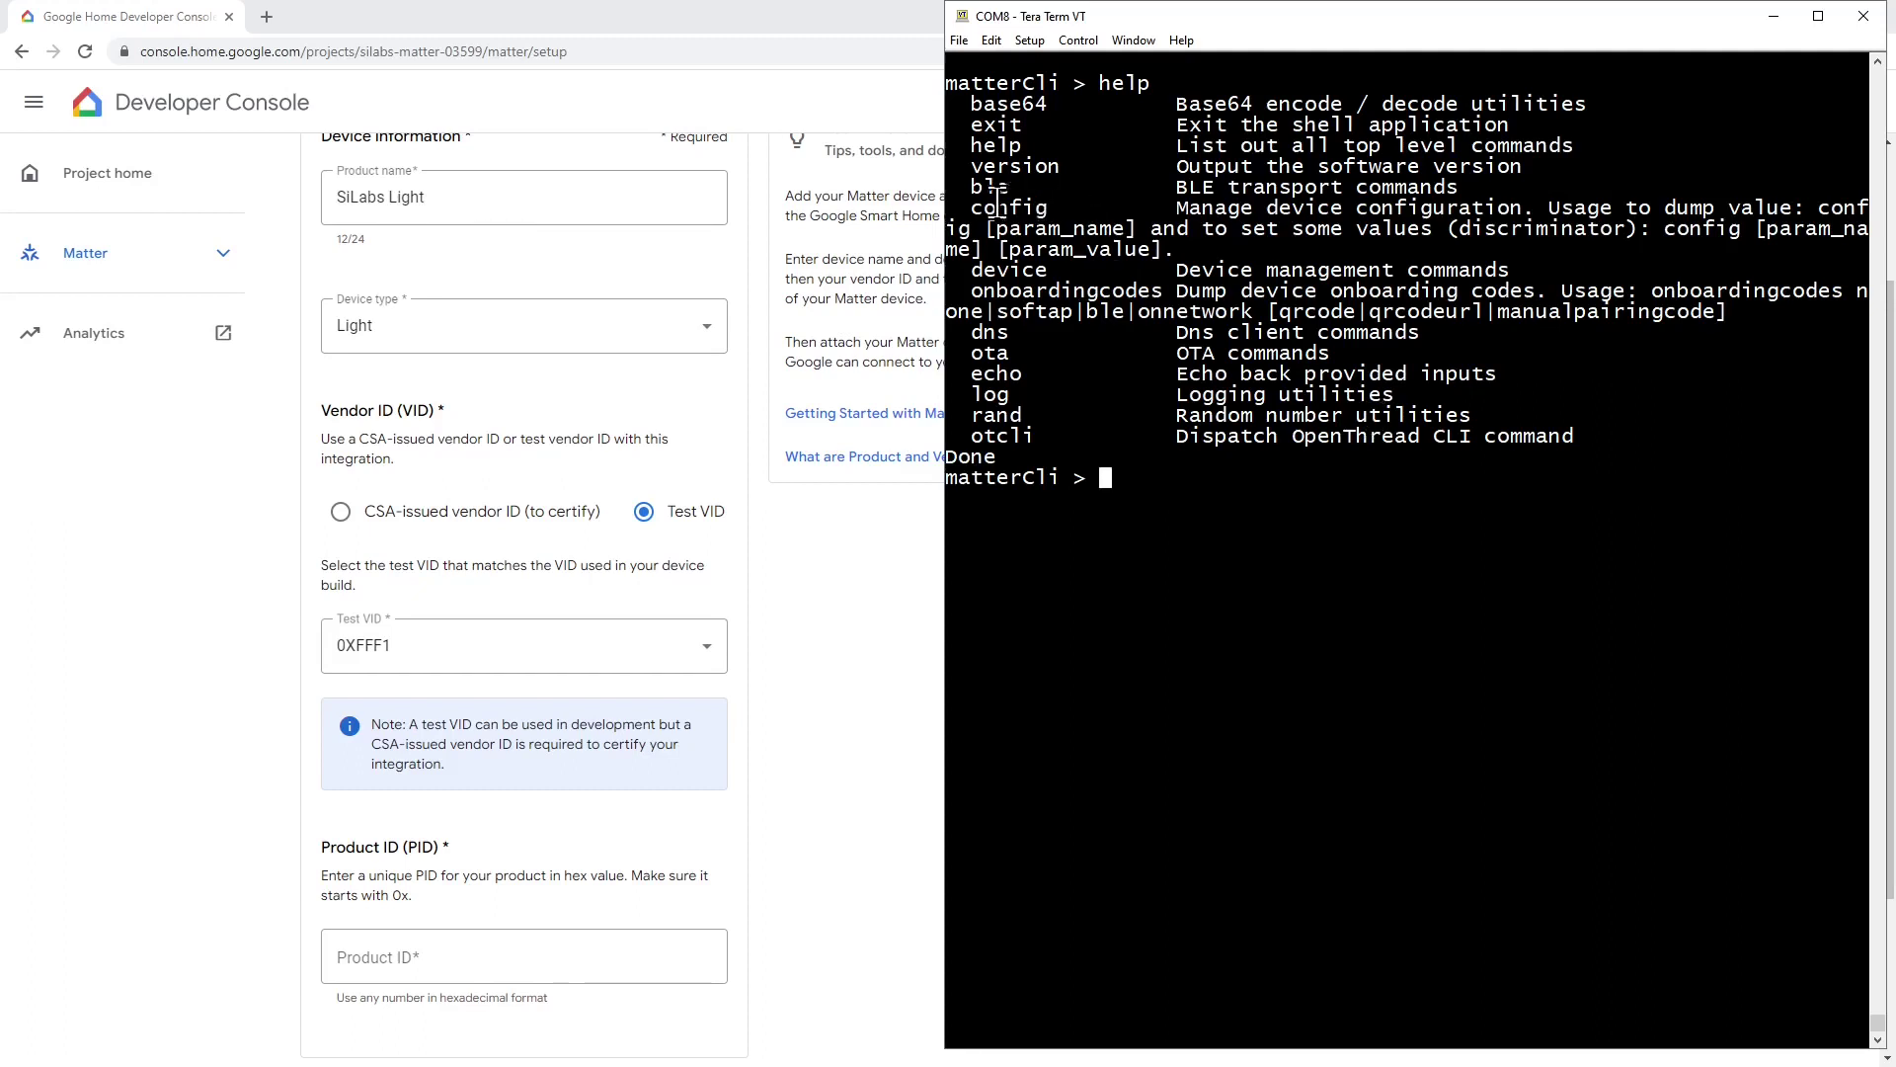
type("config")
key("Return")
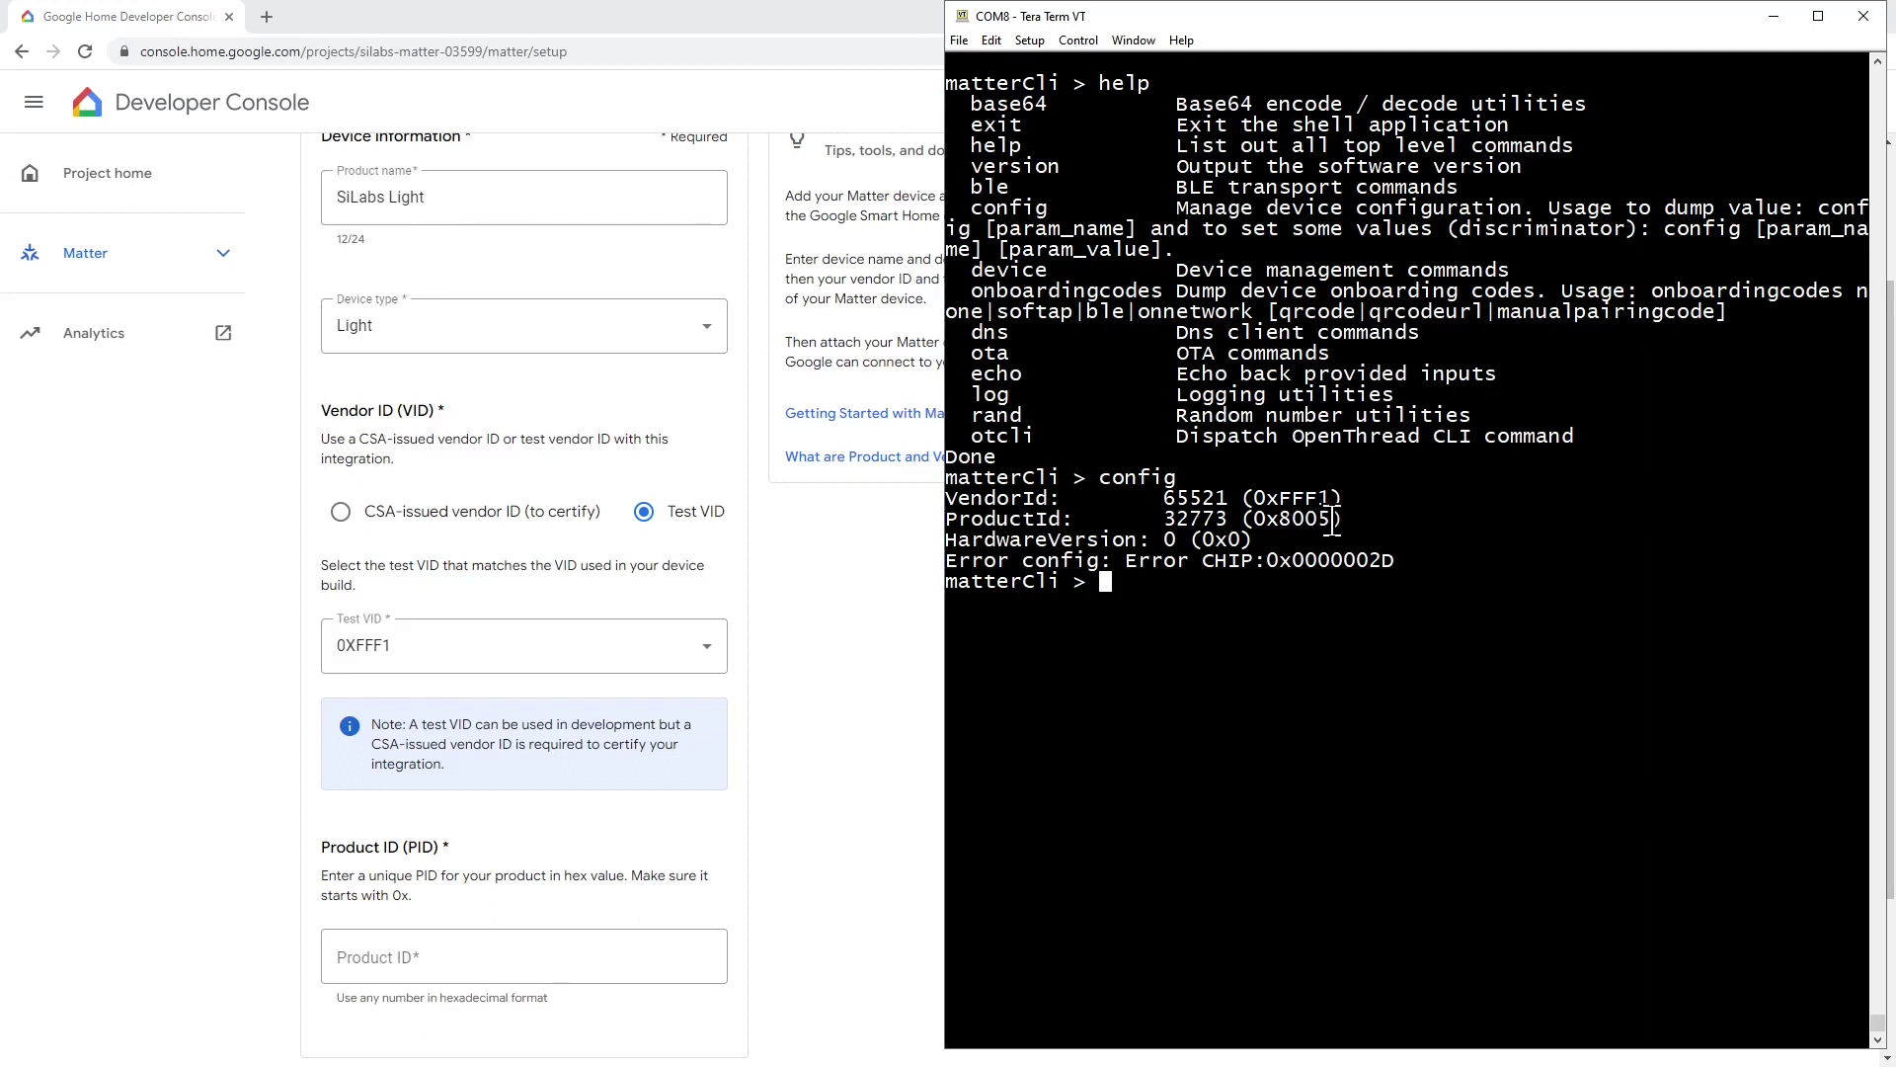
left_click_drag(1332, 519, 1250, 525)
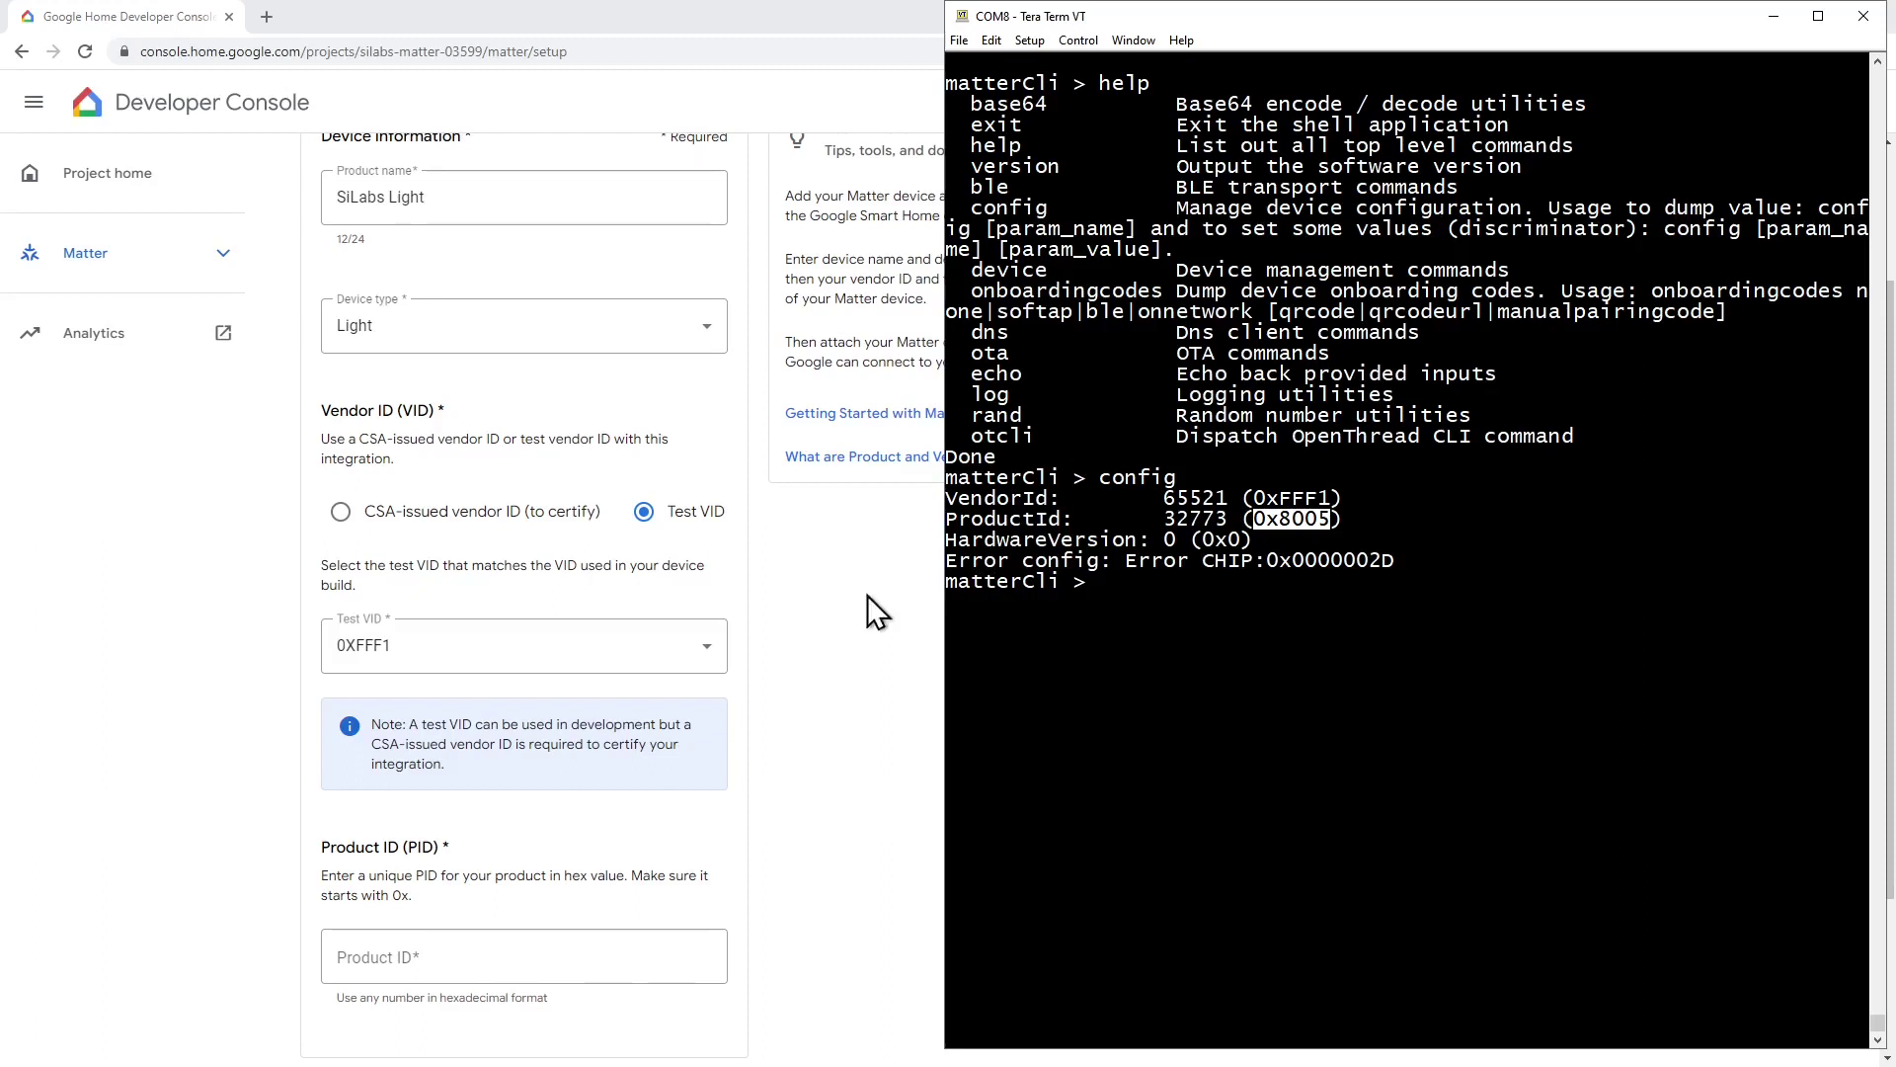
Paste product ID 0x8005 into the form and save the SiLabs Light integration
left_click(450, 950)
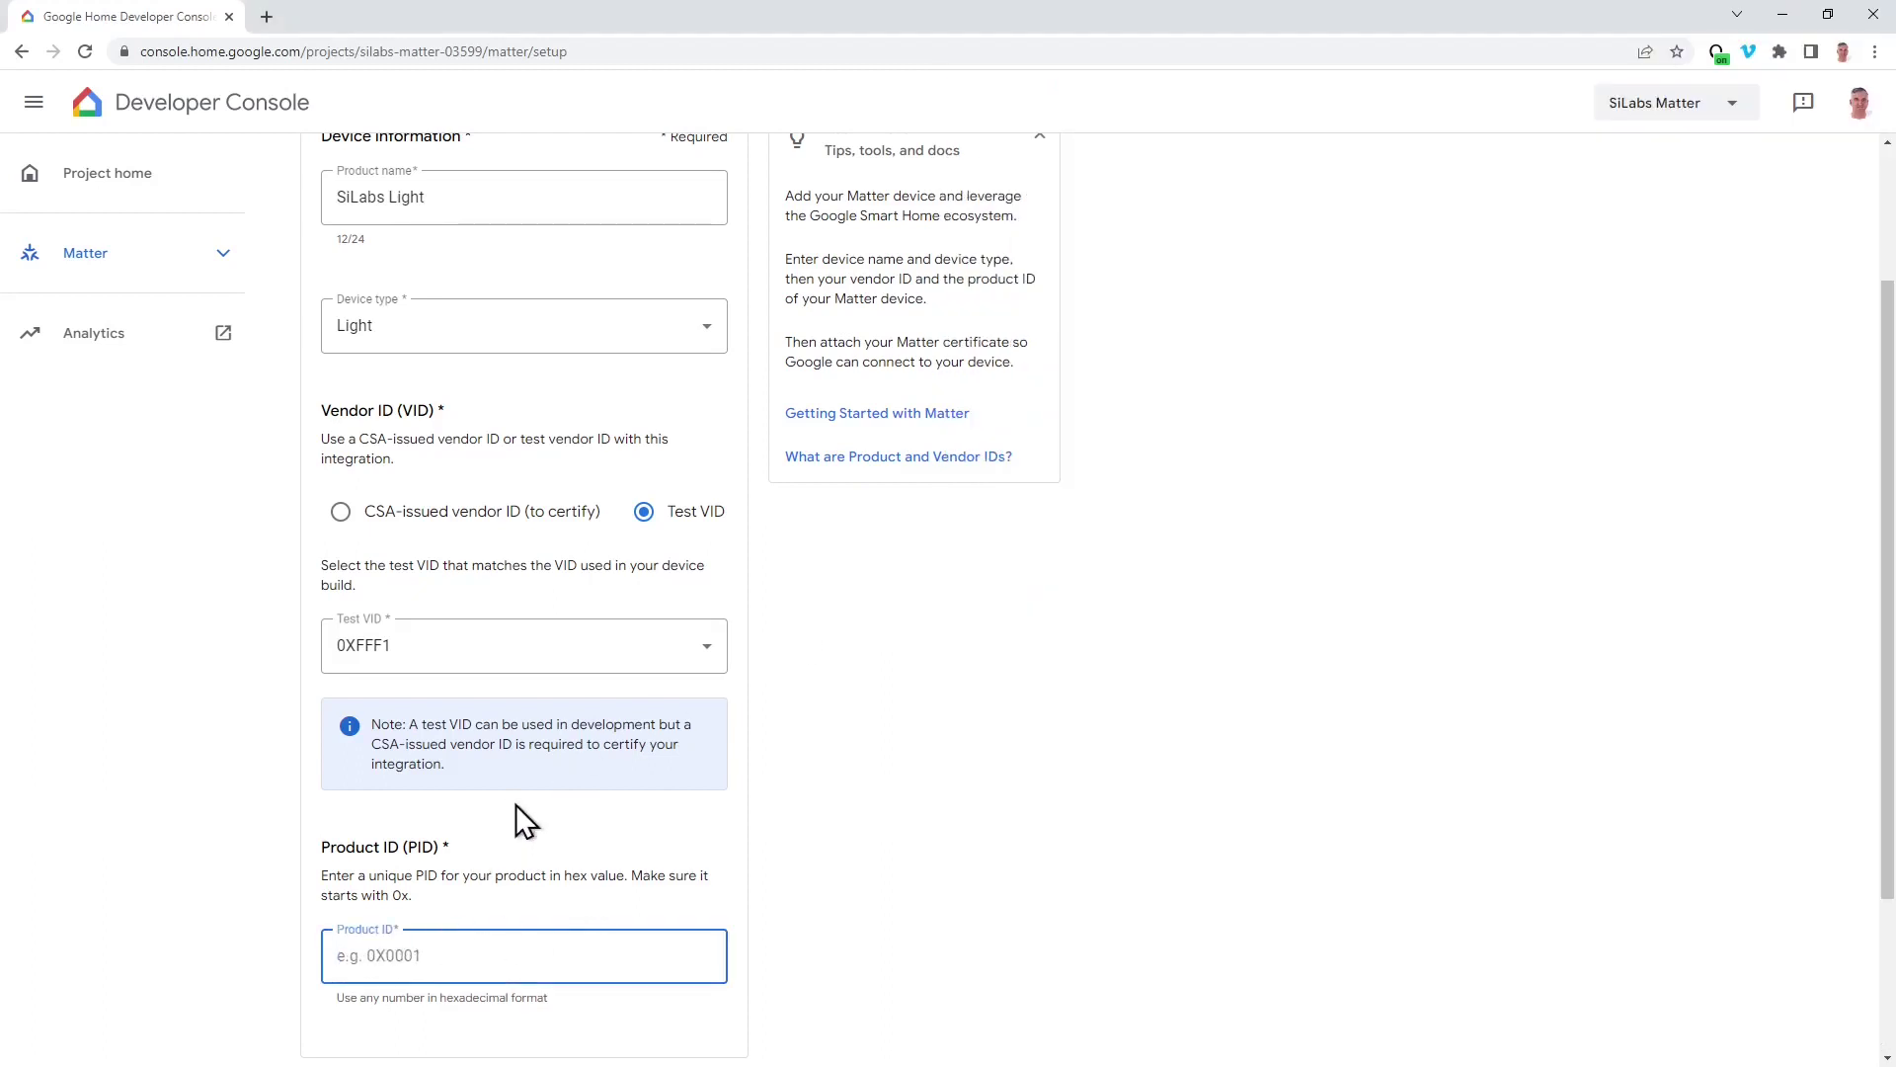
type("0x8005")
scroll(748, 589, "down", 1)
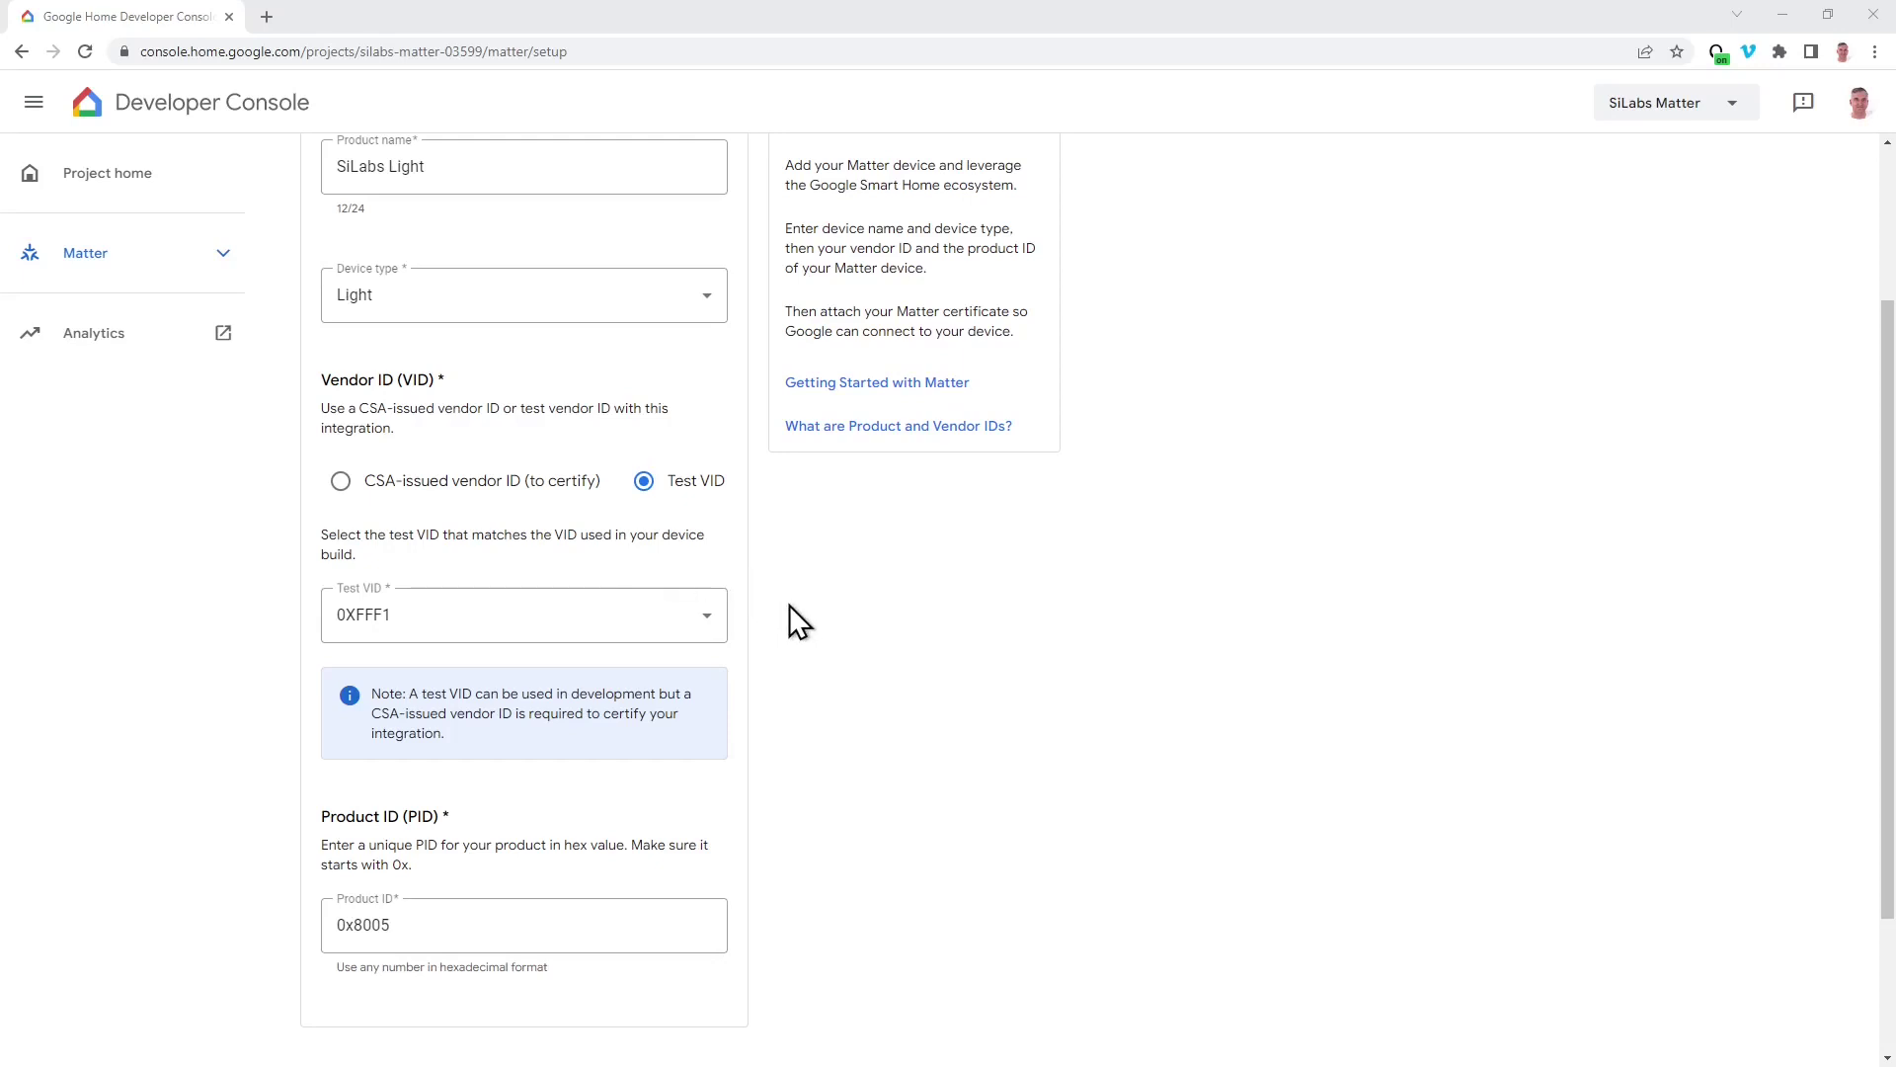
scroll(835, 644, "down", 2)
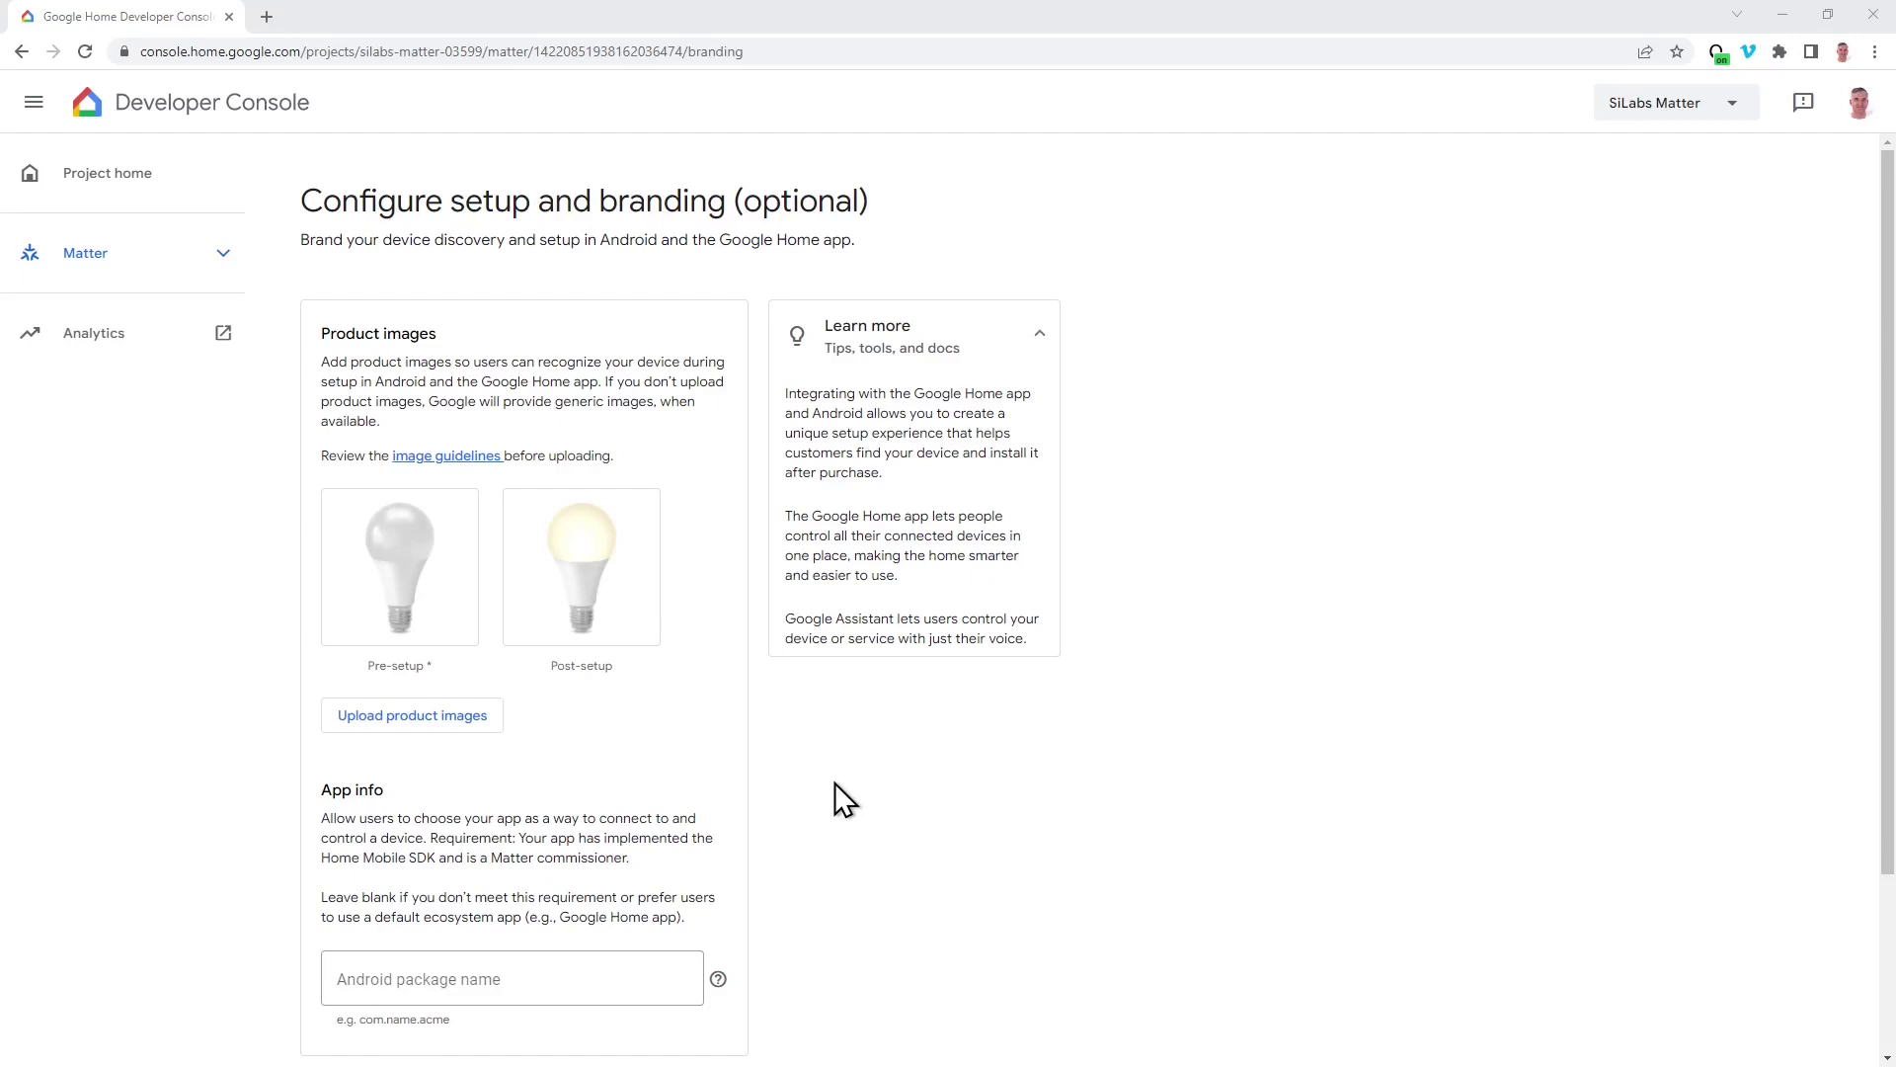
scroll(833, 799, "down", 2)
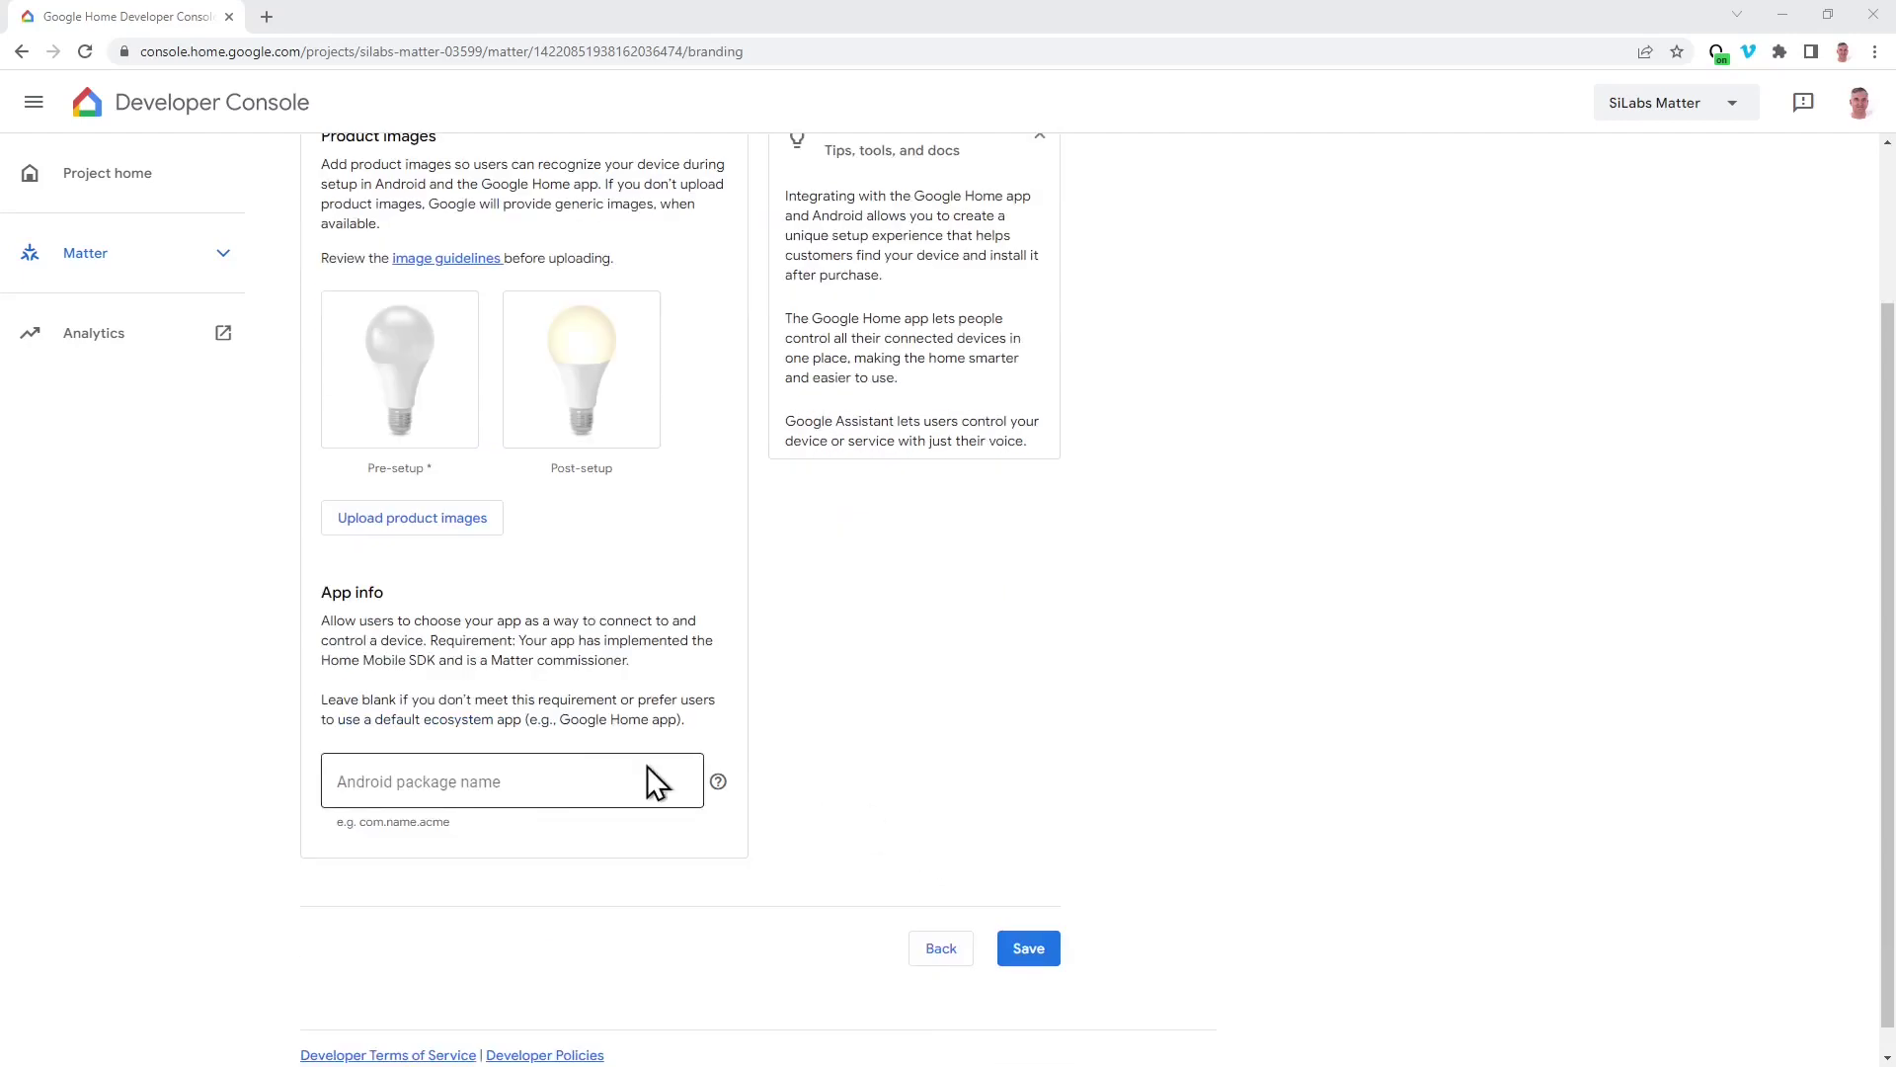
left_click(1029, 950)
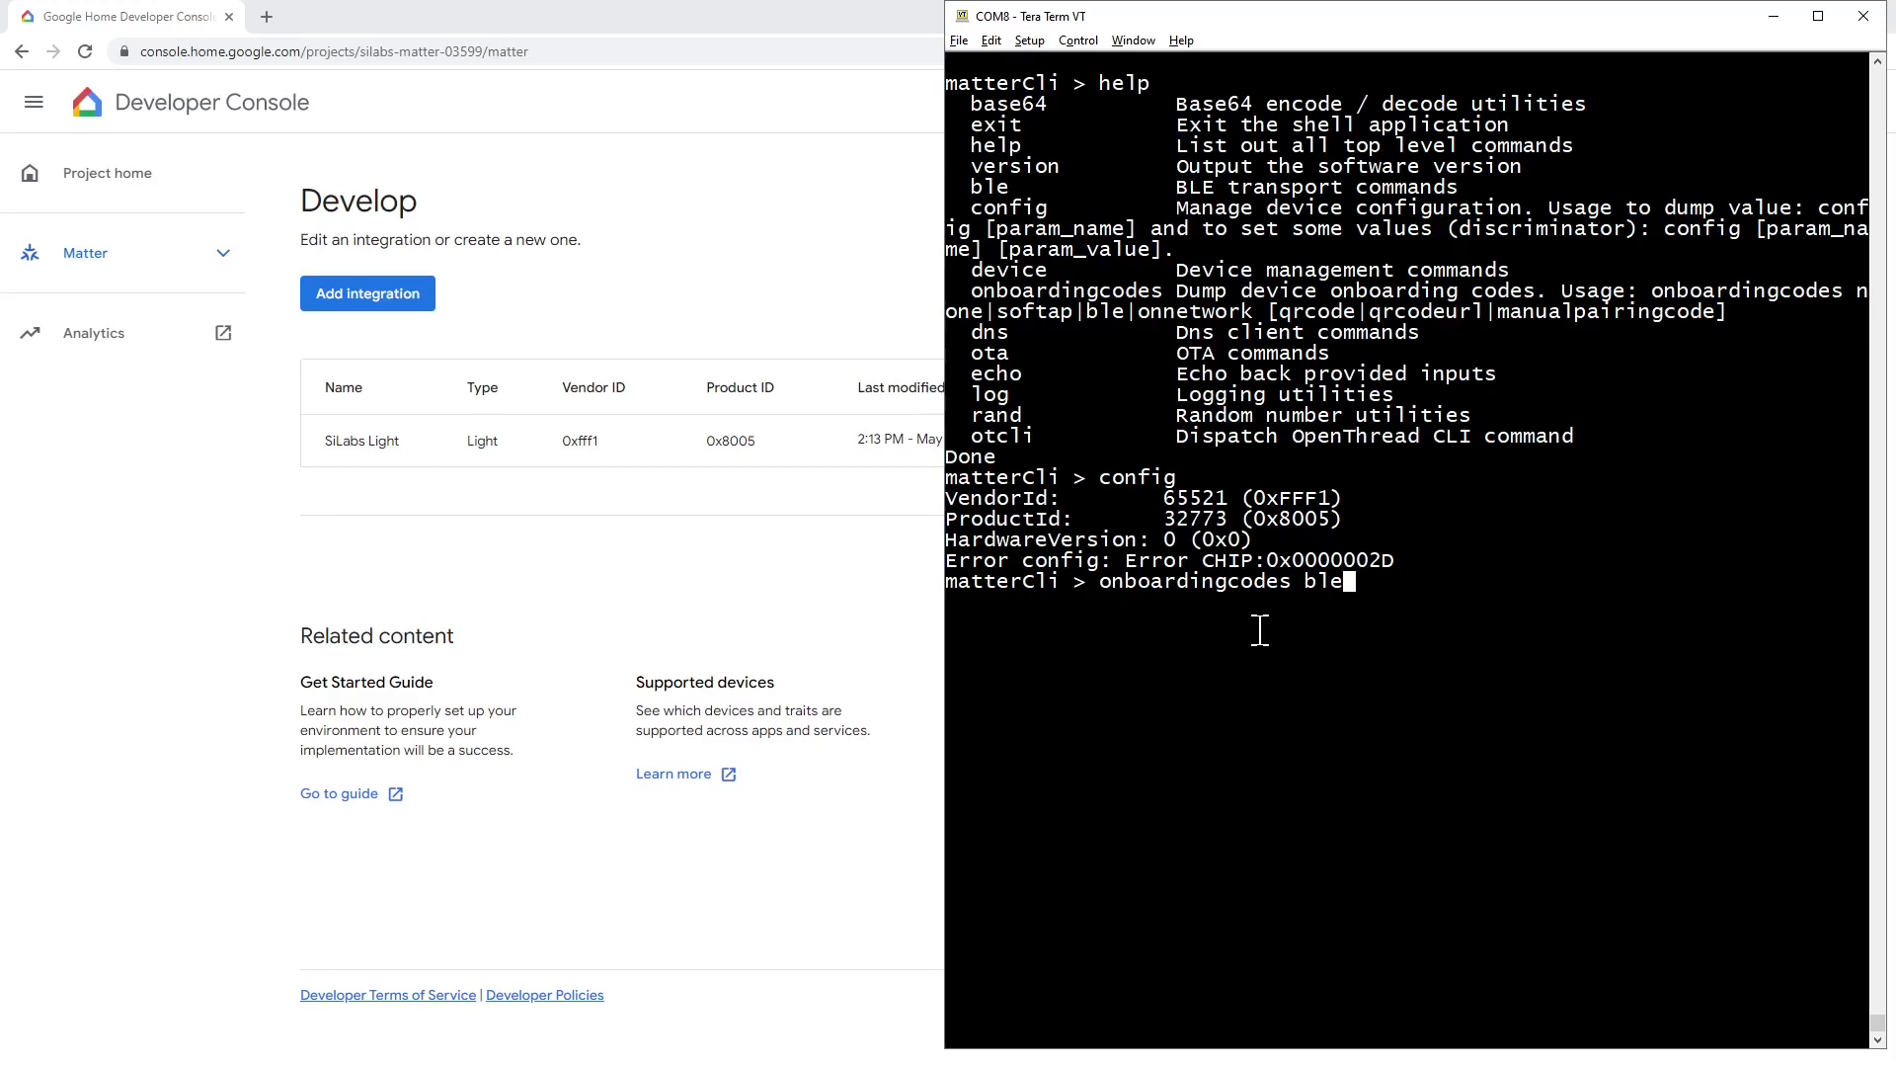
Run onboardingcodes ble and select the printed QR code URL
key("Return")
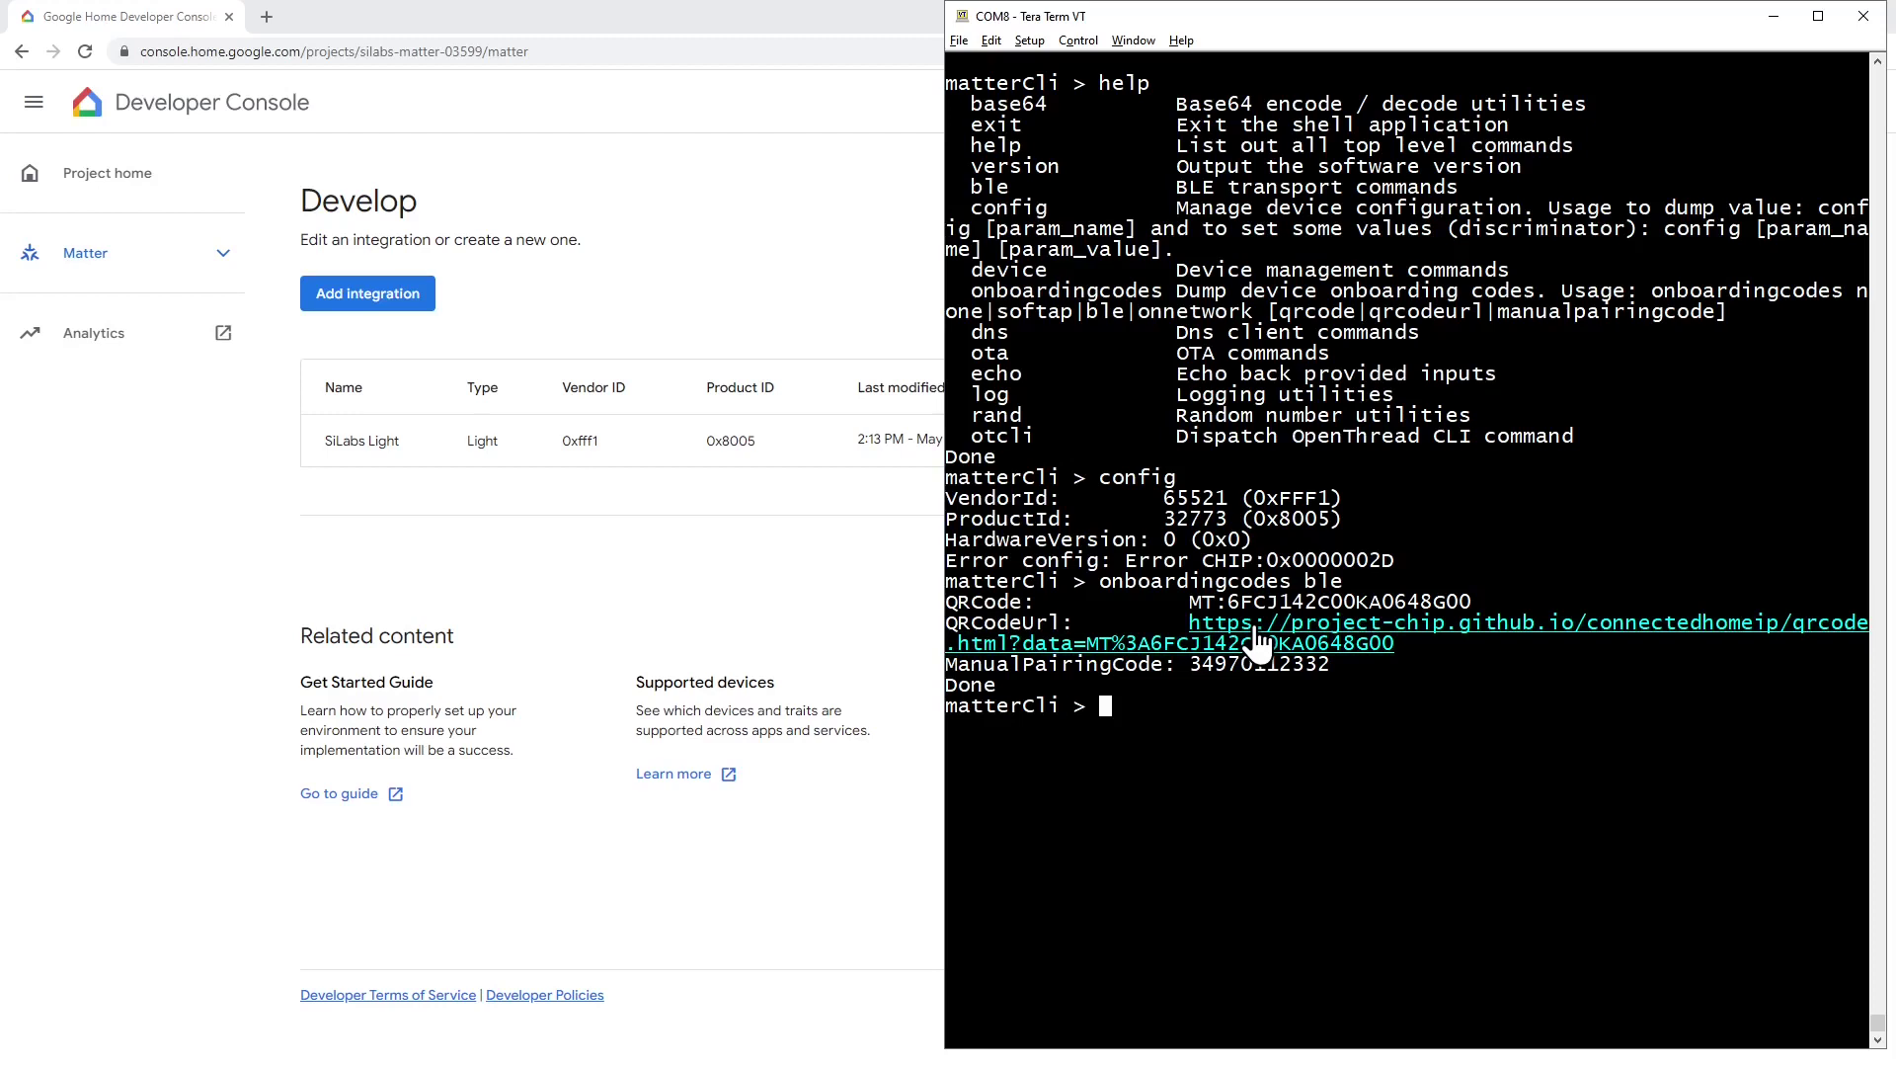
double_click(1257, 642)
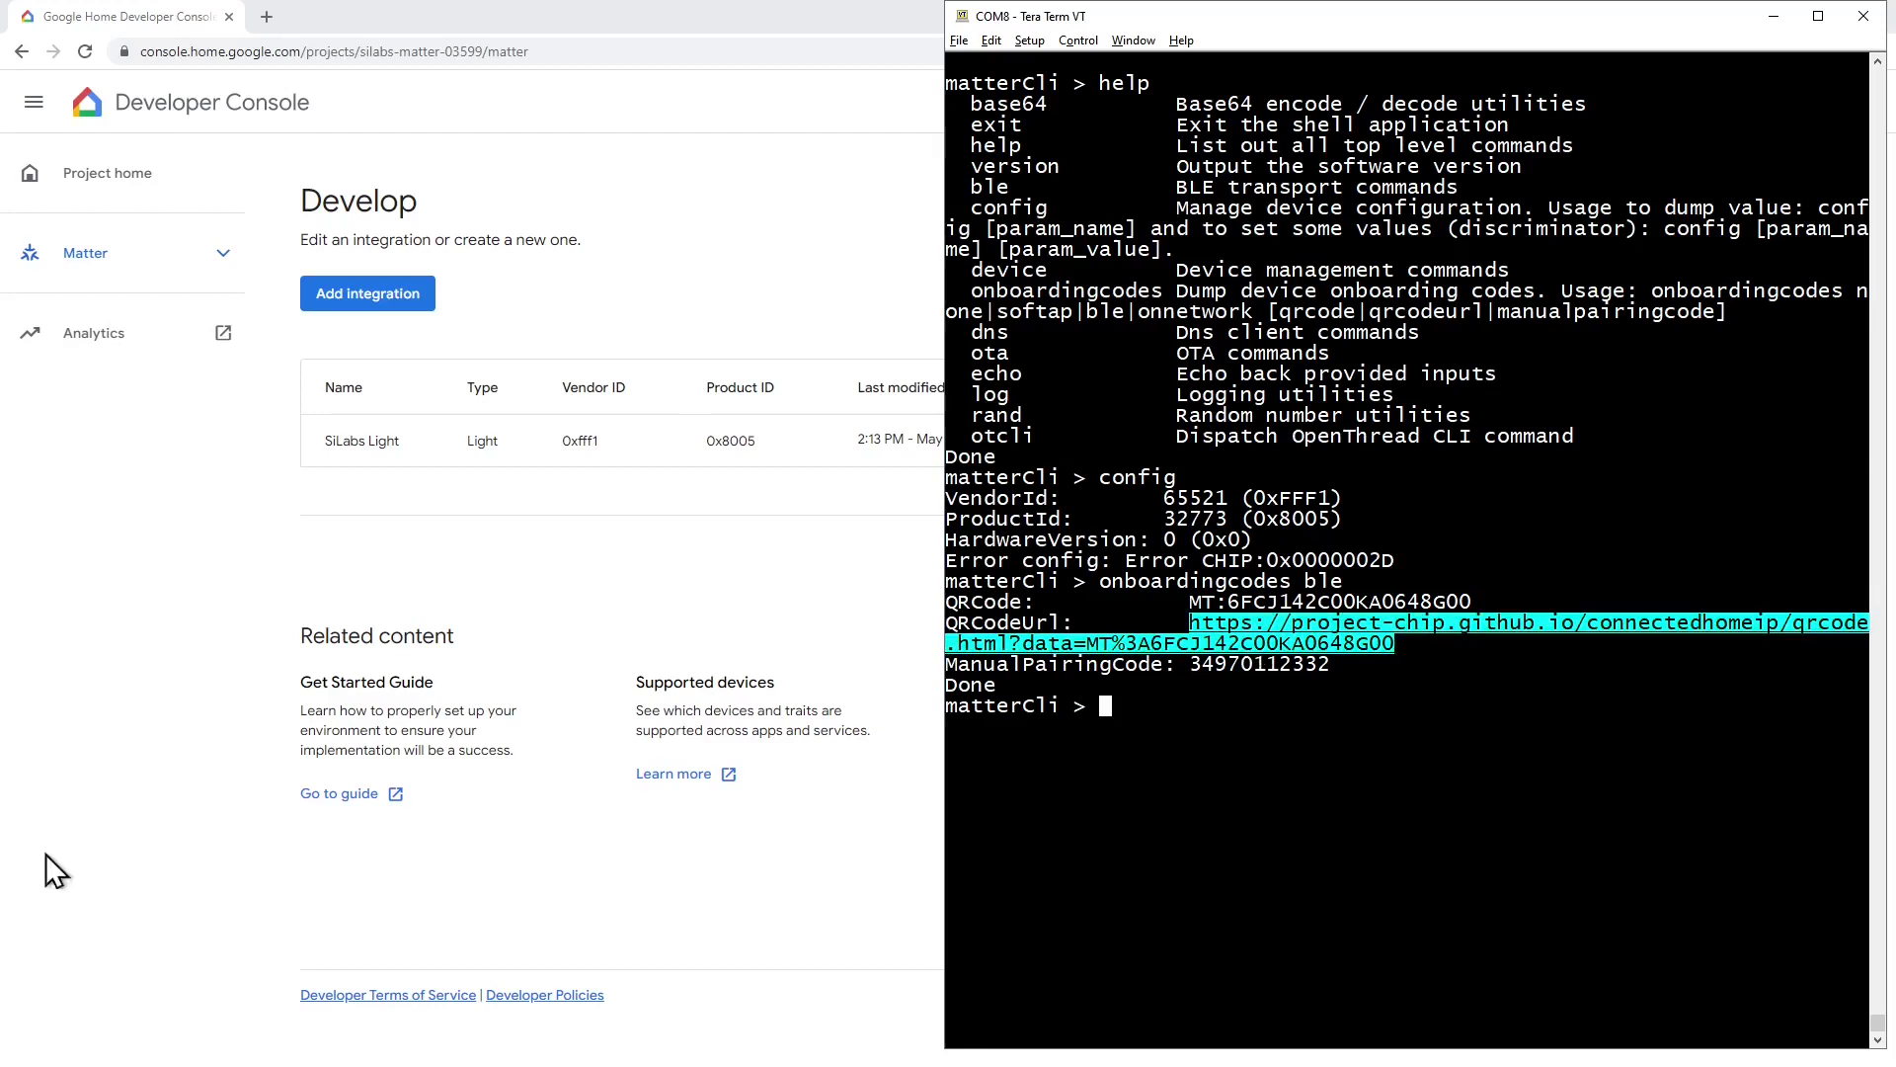
Load the board's copied QR code URL in a new Chrome tab
left_click(265, 20)
type("https://project-chip.github.io/connectedhomeip/qrcode.html?data=MT%3A6FCJ142C00KA0648G00")
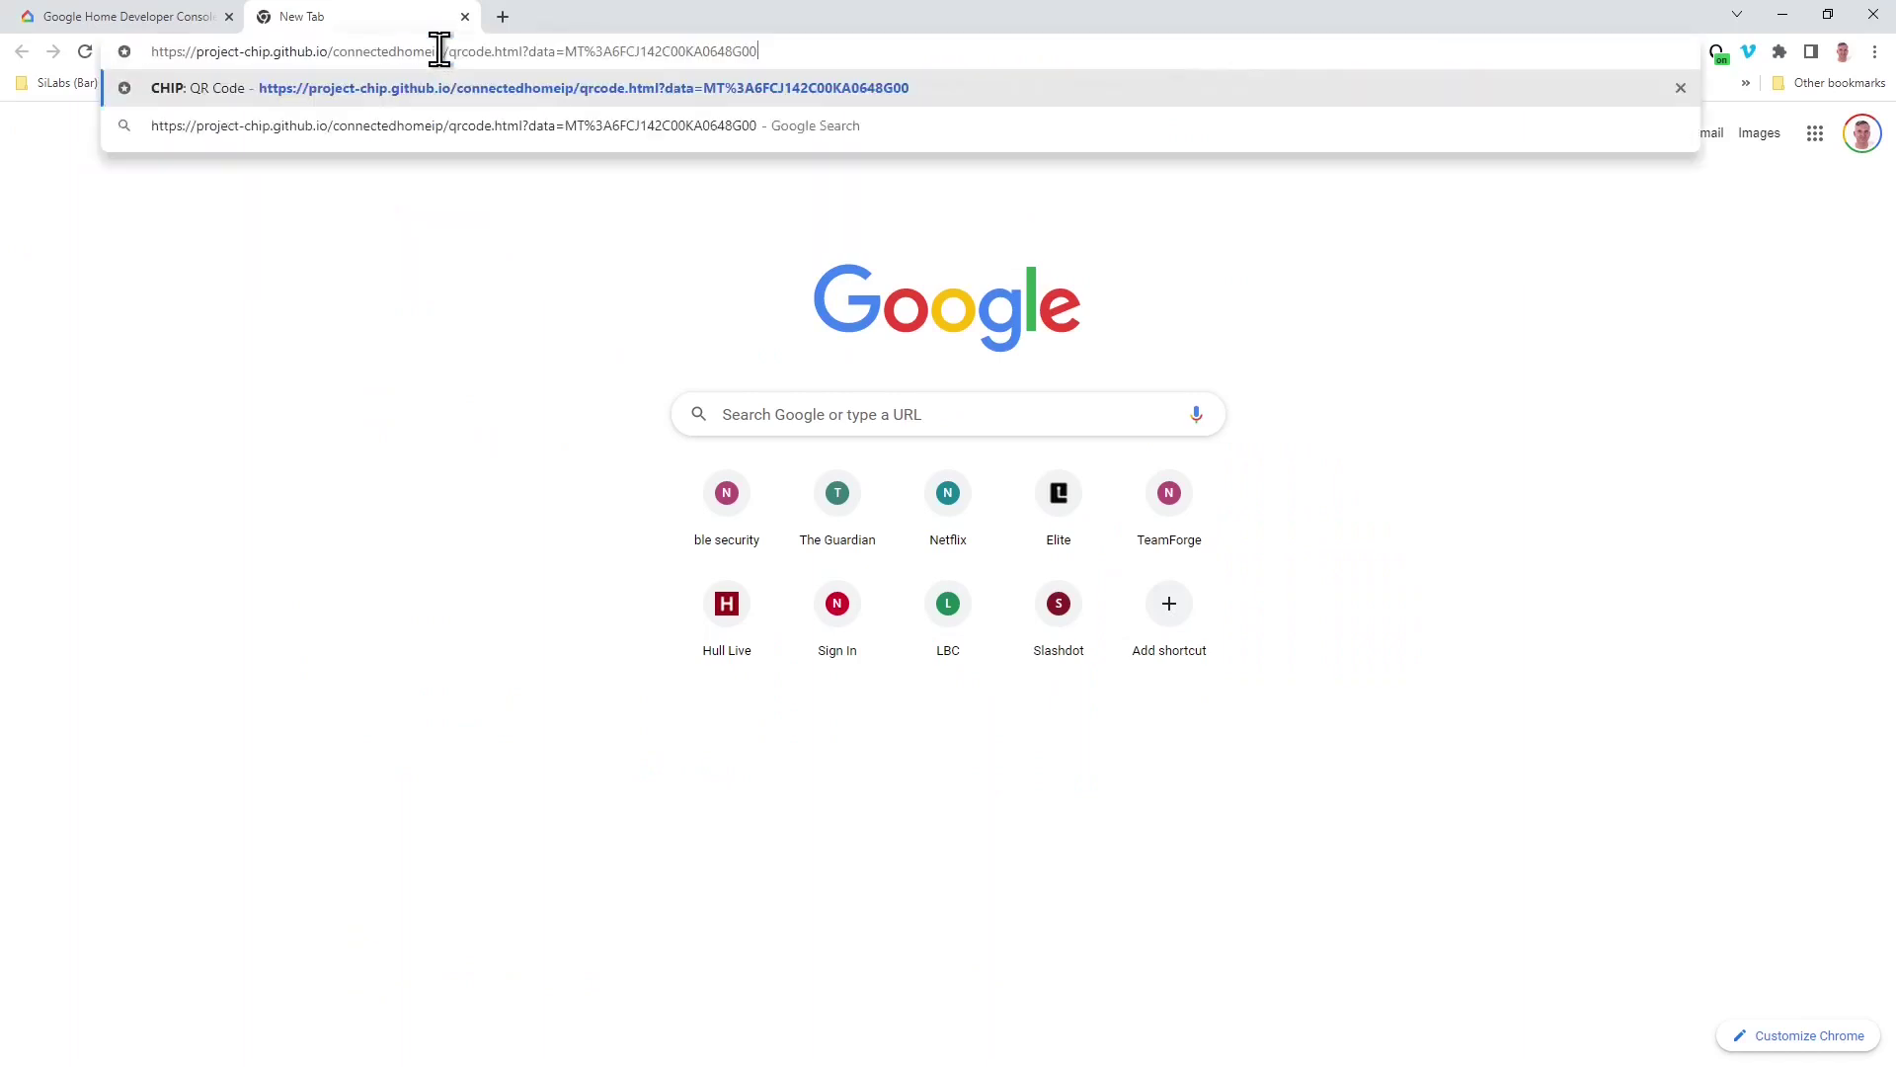
key("Return")
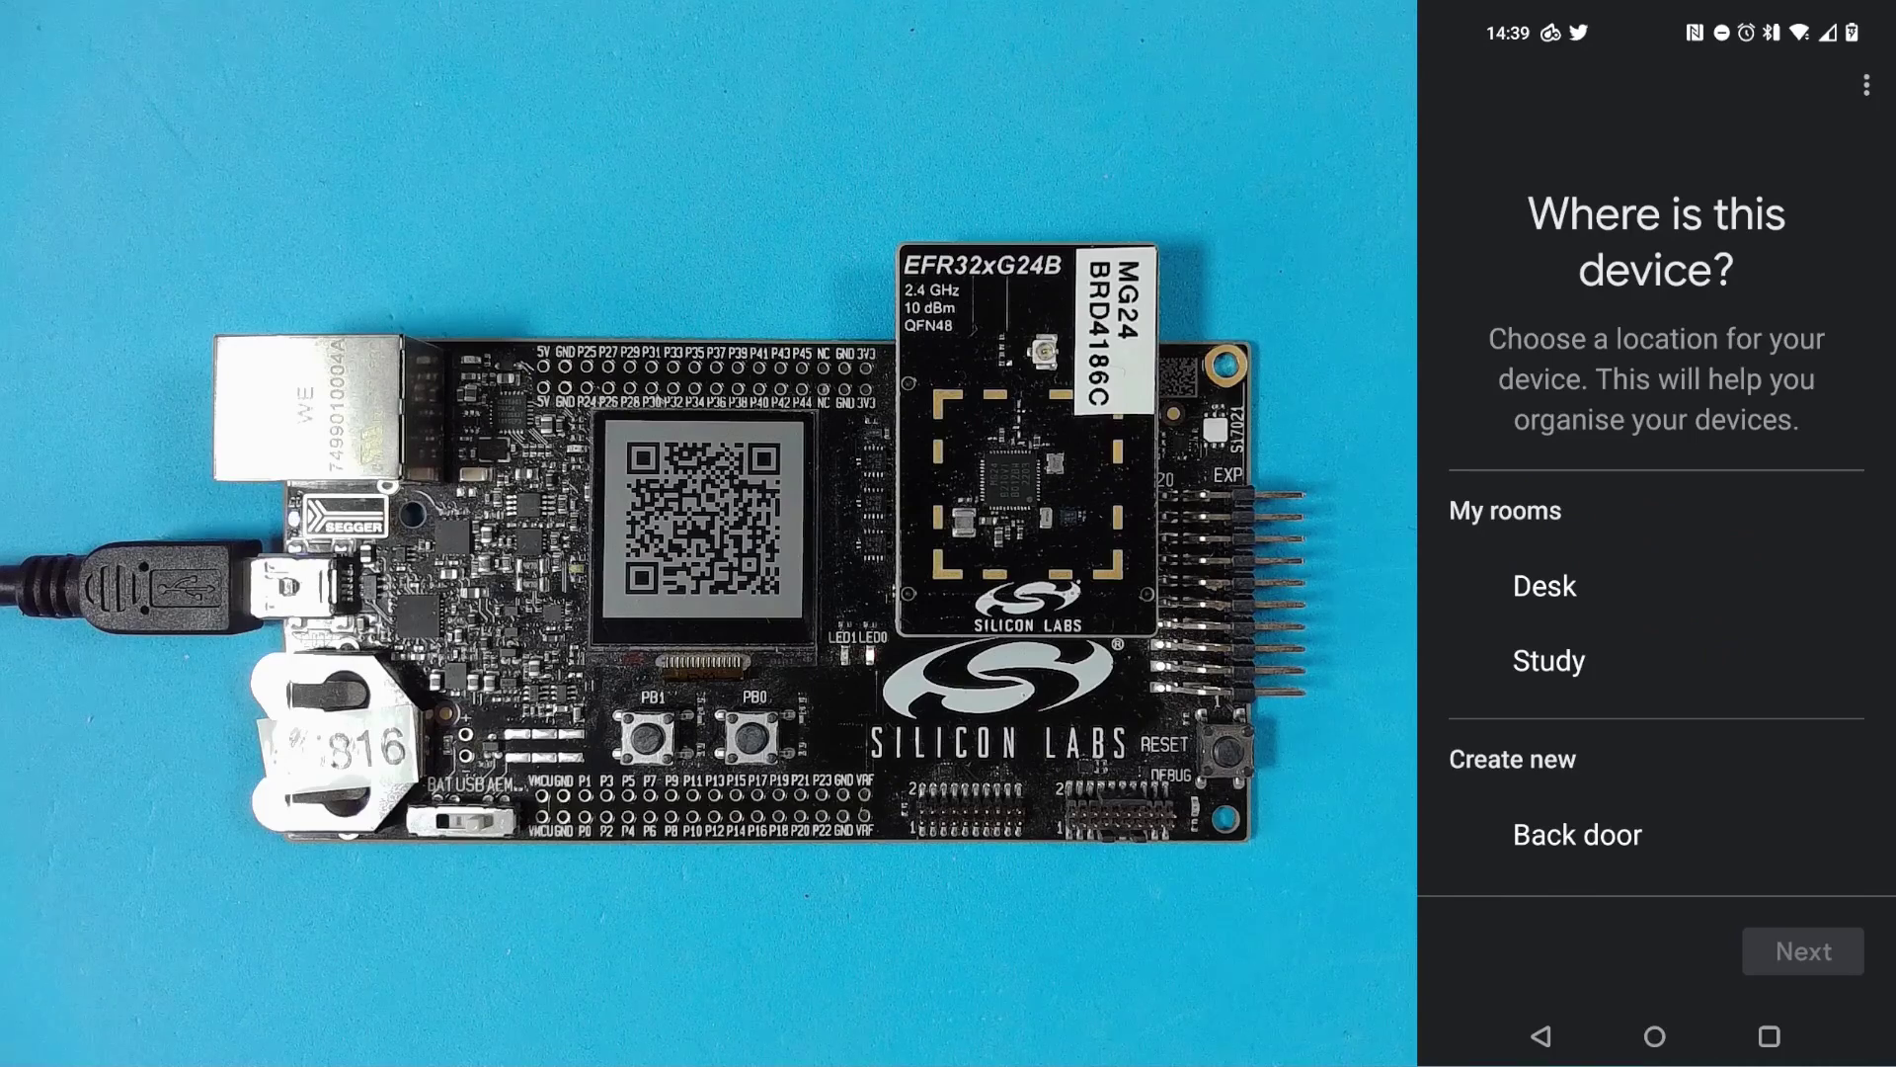
Assign the device to the Study room and continue to naming
left_click(1549, 660)
left_click(1803, 950)
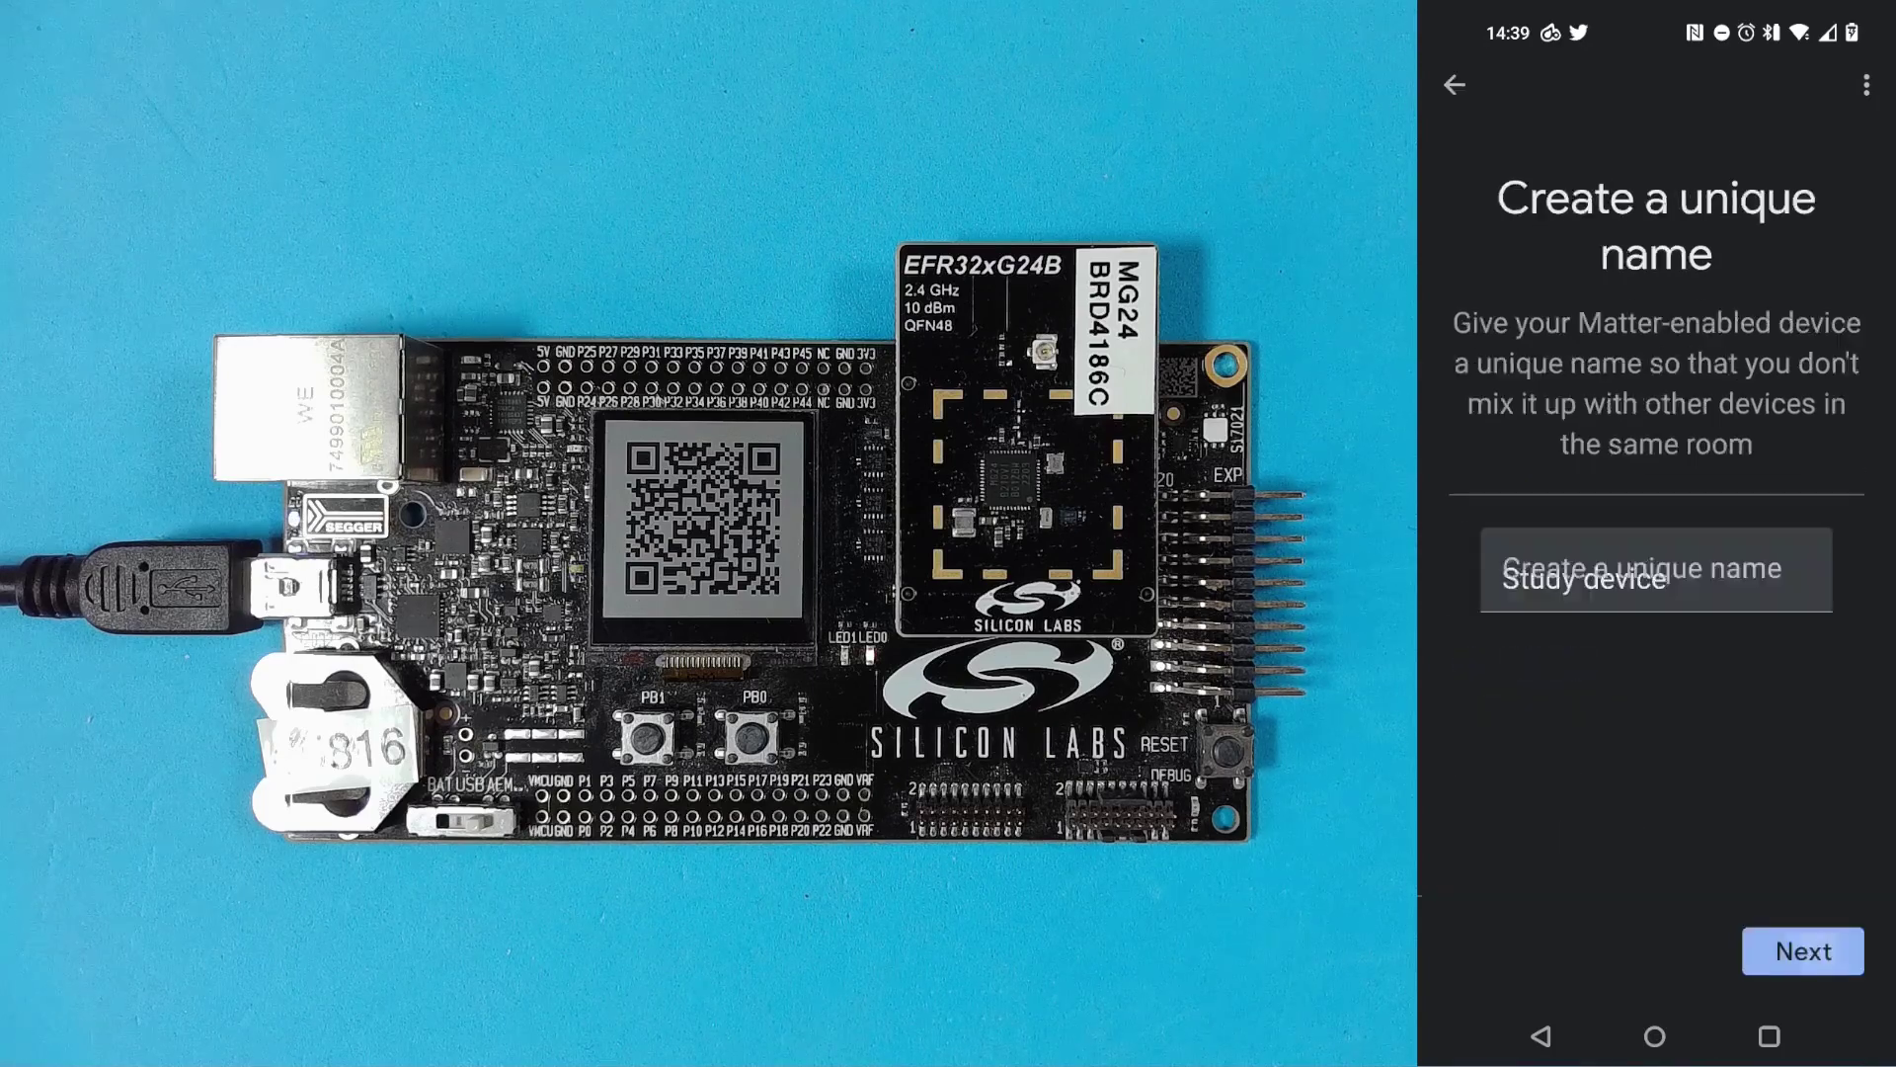